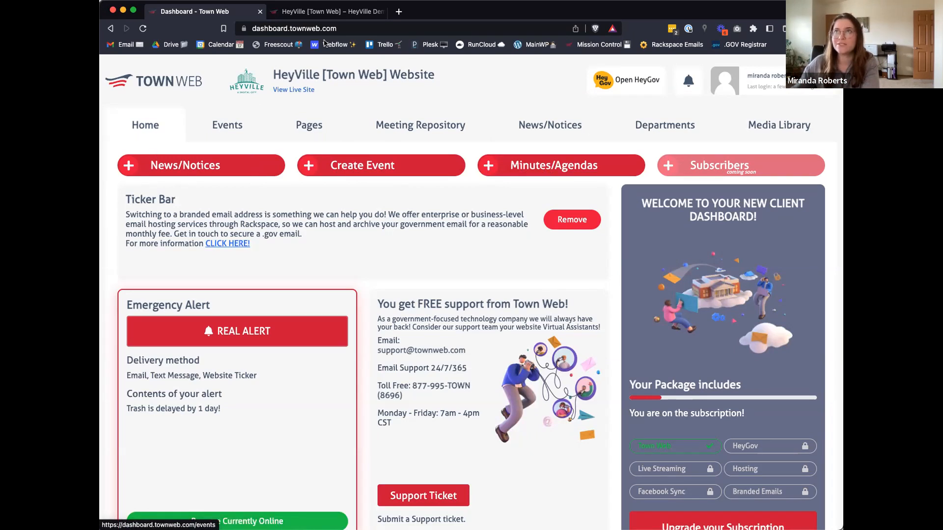
Step: View the ticker bars and recent notices on the live HeyVille site and return to the Town Web dashboard
left_click(320, 11)
scroll(316, 378, "down", 5)
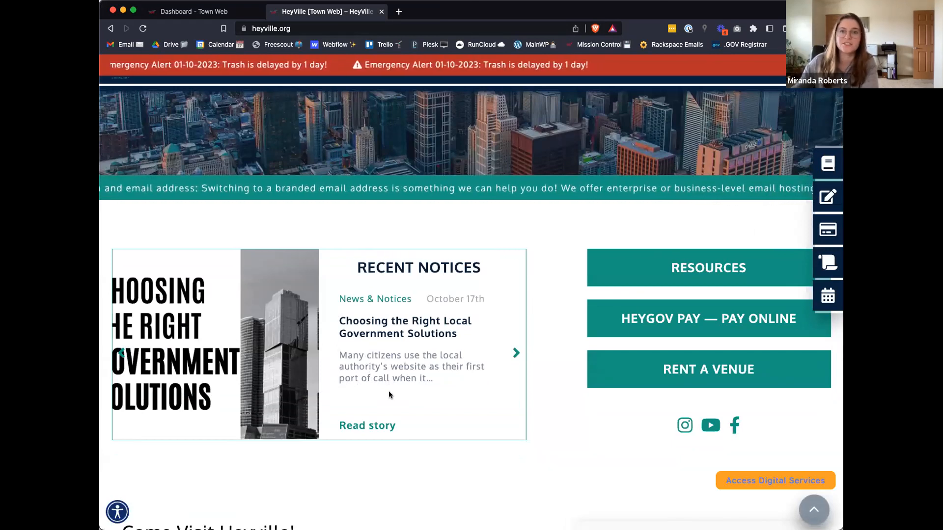
left_click(228, 17)
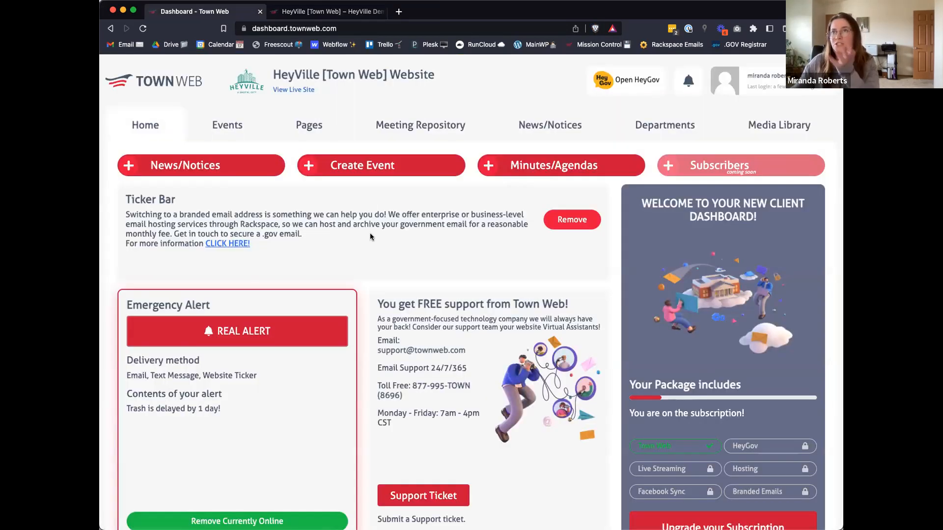
Step: Start a news post titled "Title" and give it the second roast poultry photo in the media library as featured image
left_click(229, 170)
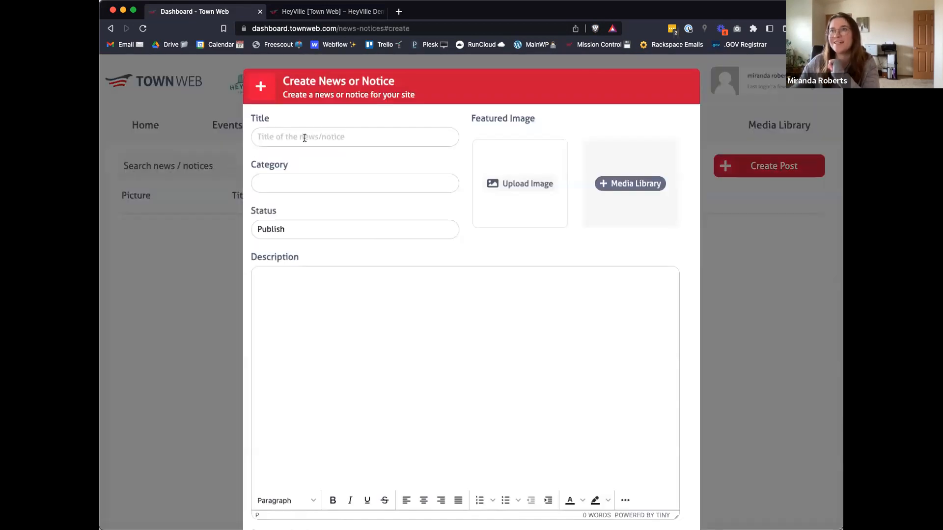
left_click(304, 137)
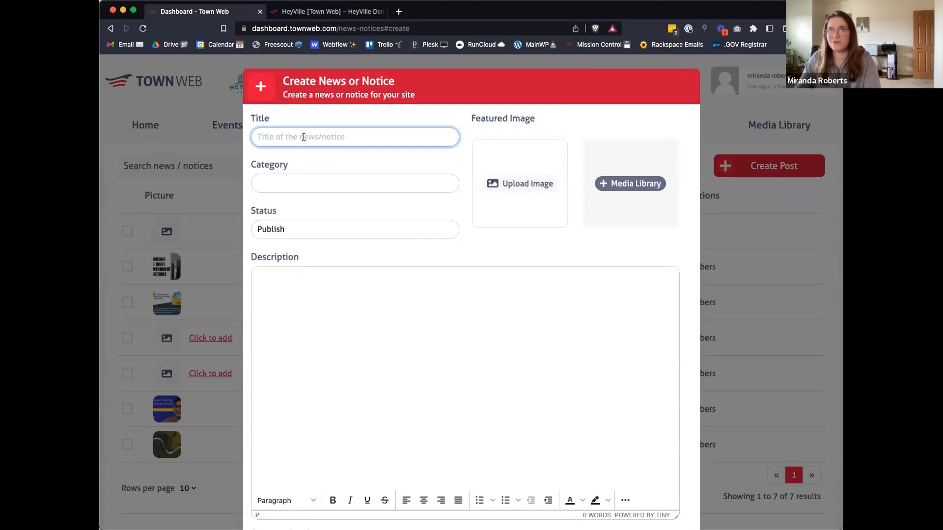
type("Title")
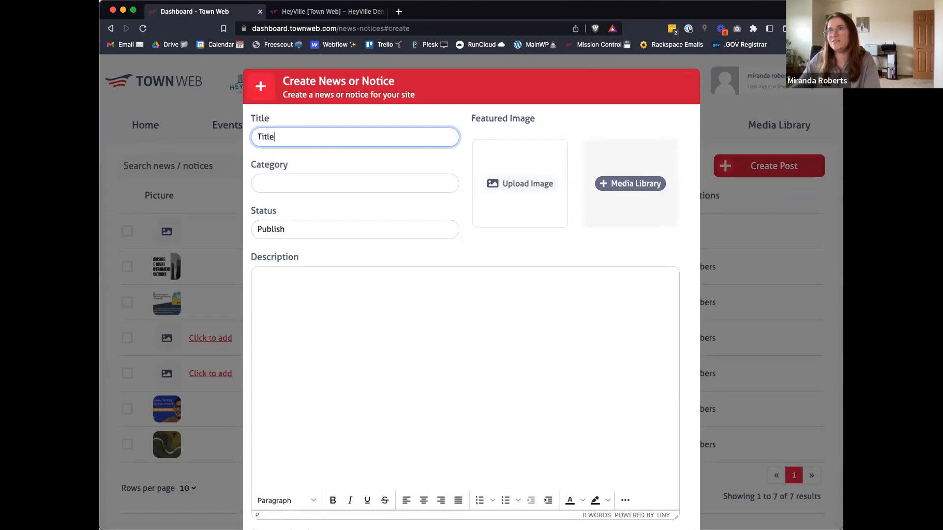
left_click(599, 181)
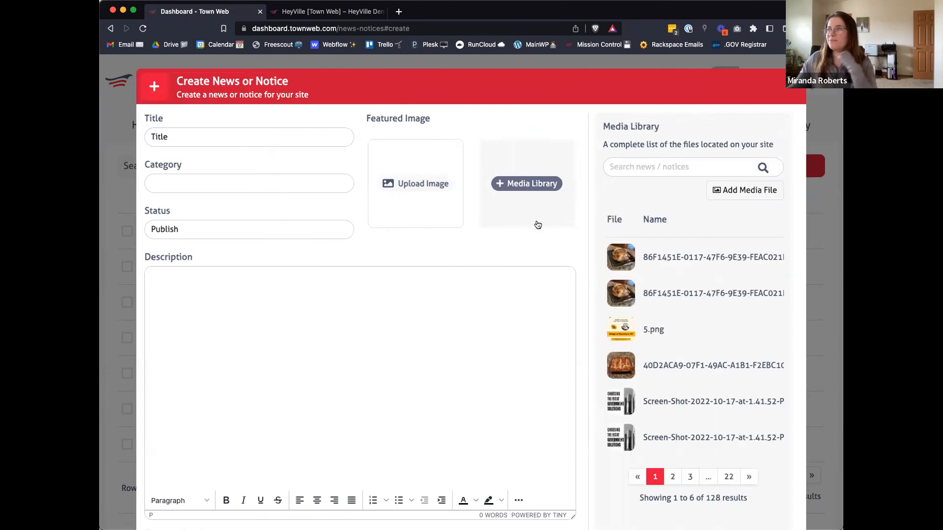
left_click(624, 303)
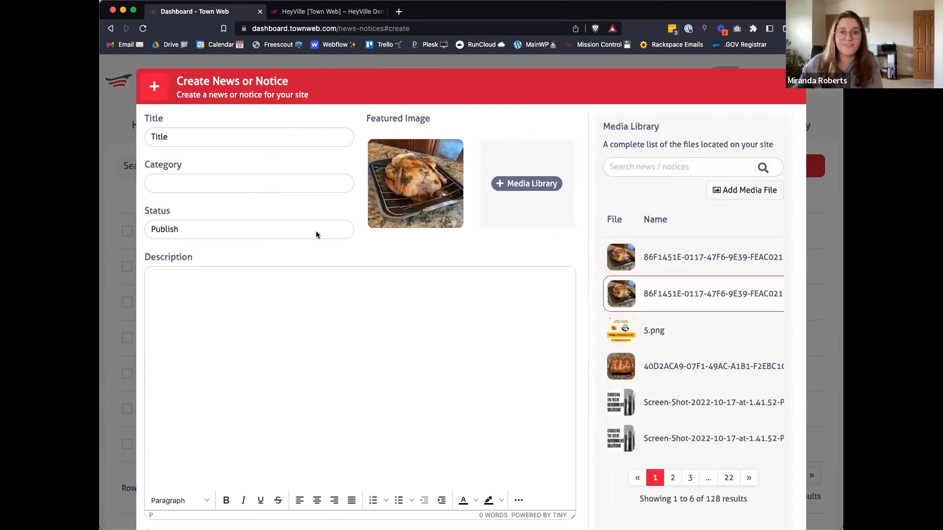
Step: Assign the post to the News & Notices category and place the cursor in its description
left_click(233, 184)
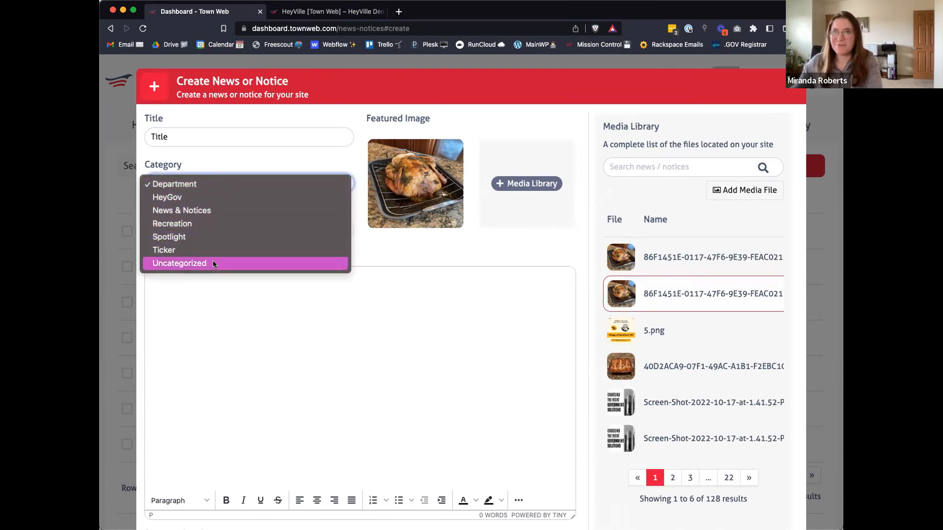
left_click(205, 210)
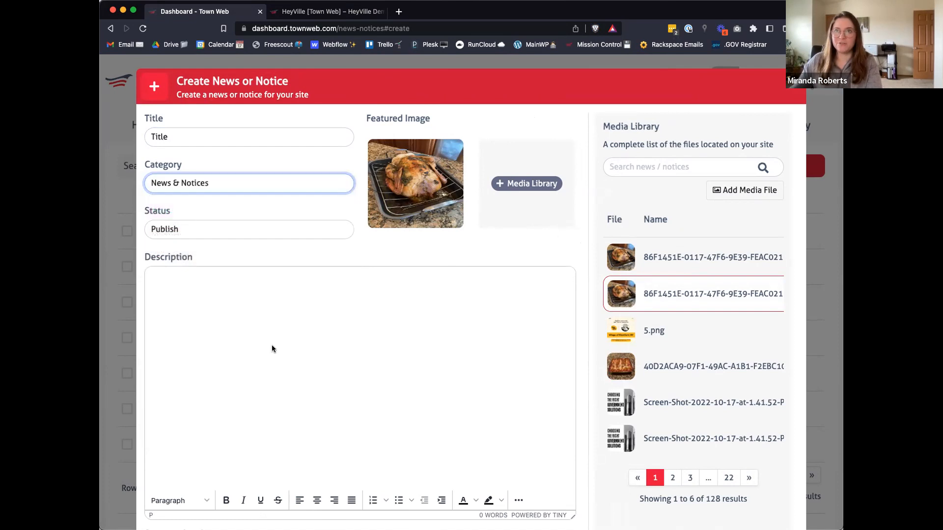
left_click(272, 348)
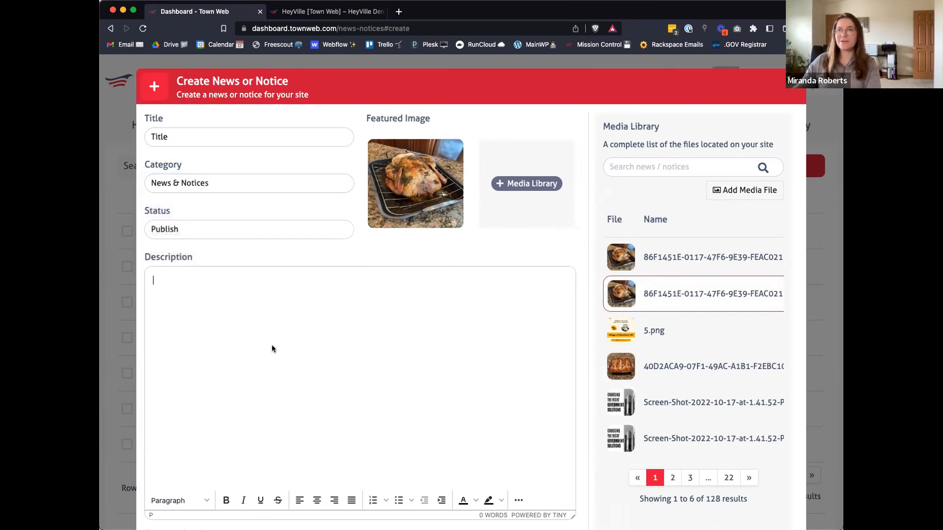
Step: Schedule the post from Jan 14, 2023, 12:23 PM, and discard it without saving
scroll(272, 349, "down", 2)
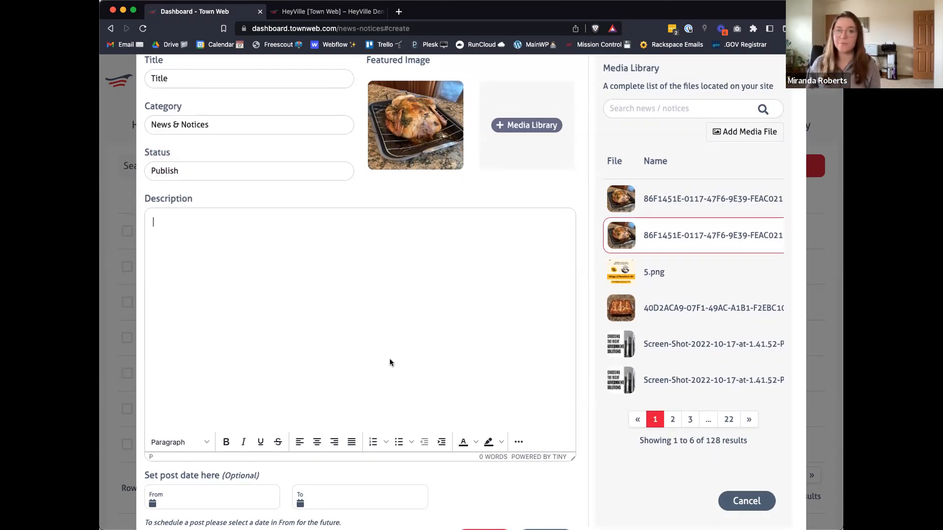
scroll(390, 362, "down", 1)
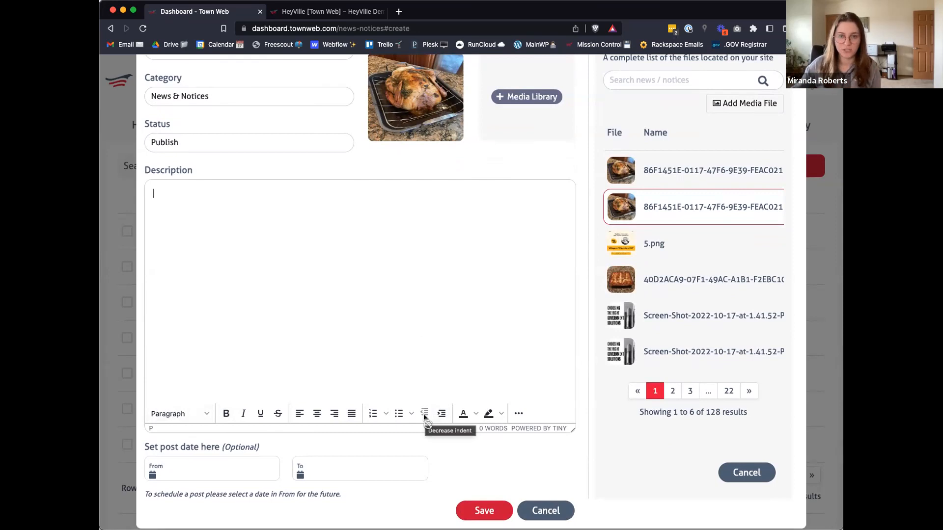
scroll(425, 417, "down", 1)
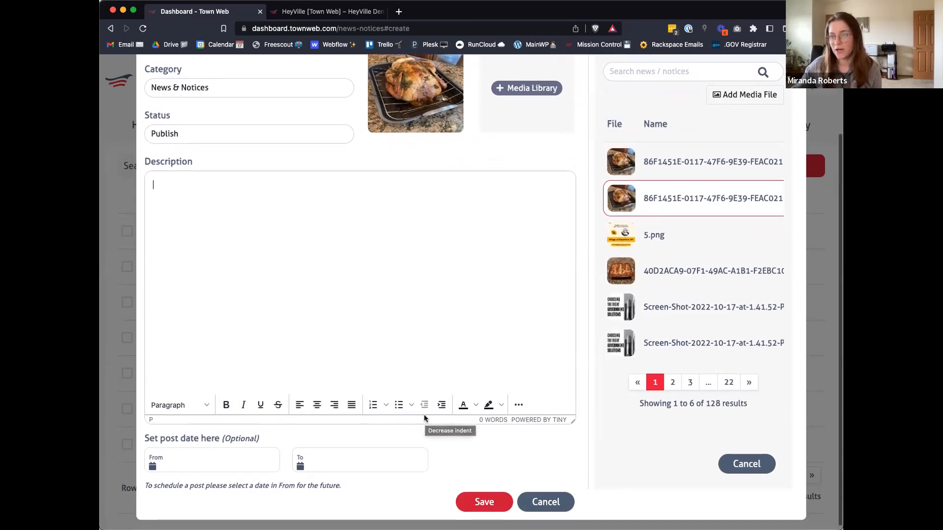
left_click(241, 462)
left_click(265, 329)
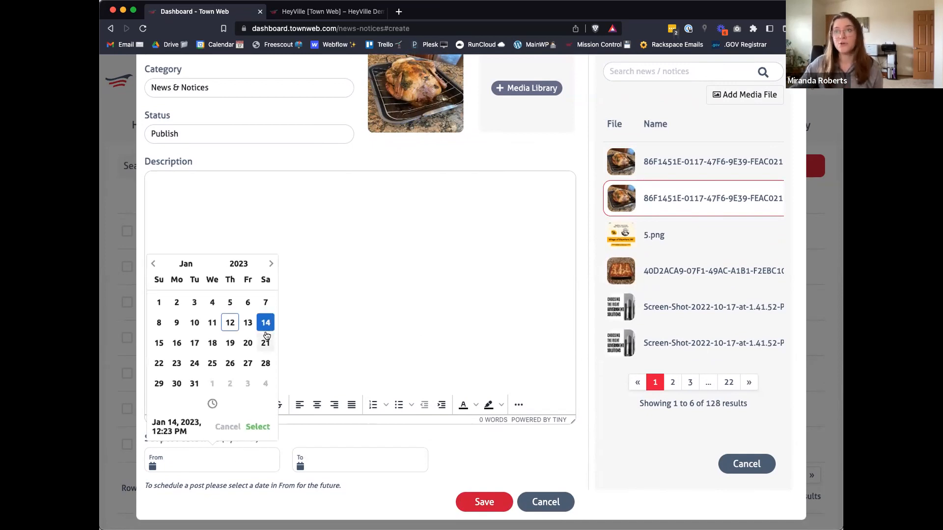
left_click(255, 428)
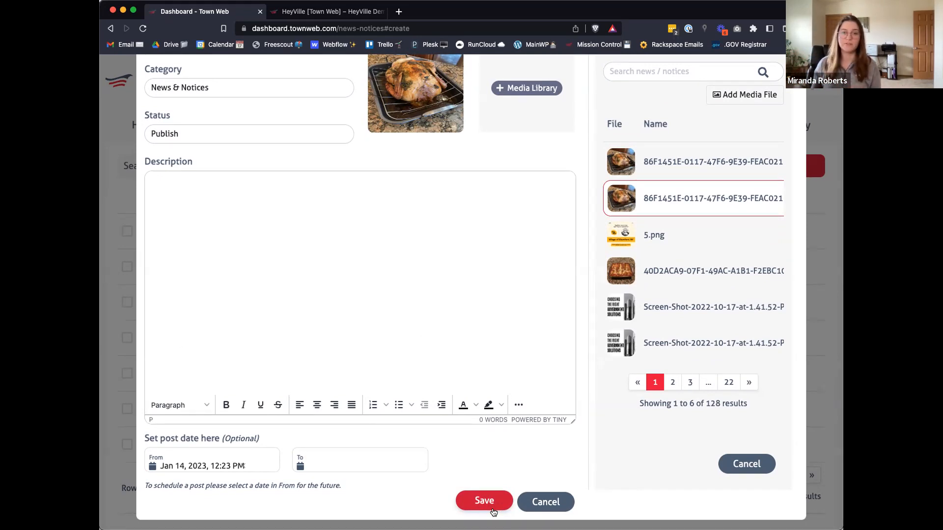
left_click(544, 502)
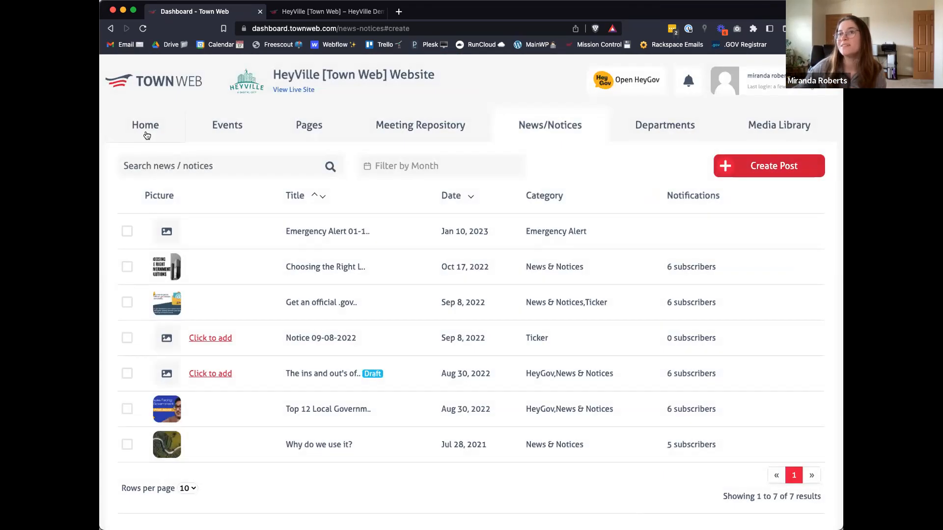
Step: Start a new event from the dashboard home page, named "Meeting" and in the DPW Meeting category
left_click(146, 125)
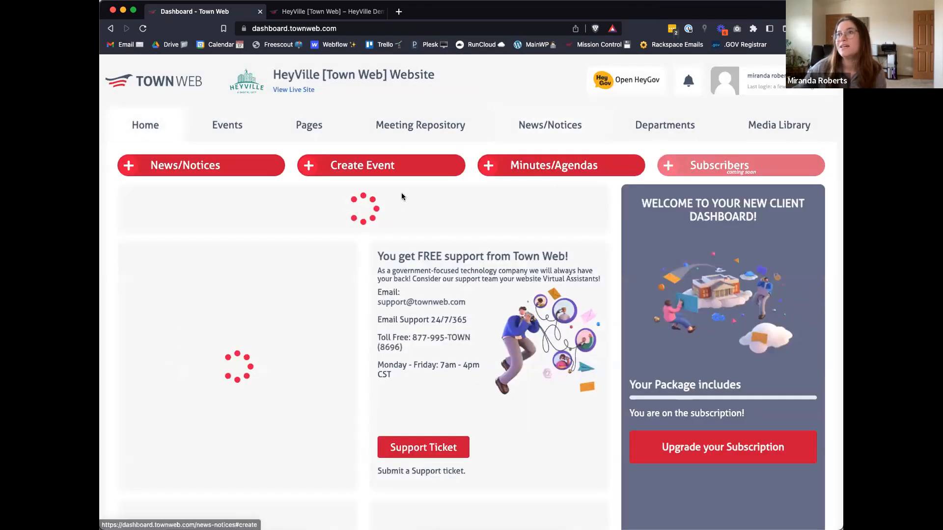
left_click(388, 165)
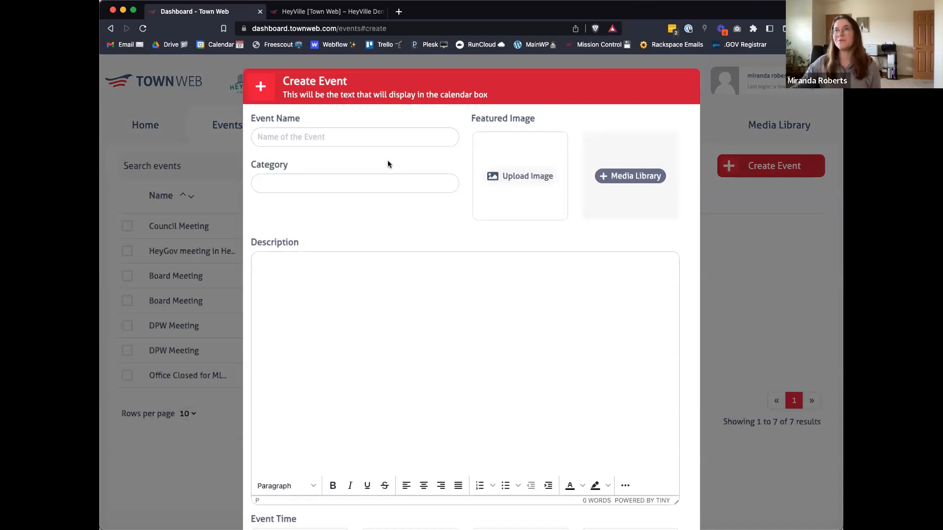
left_click(378, 142)
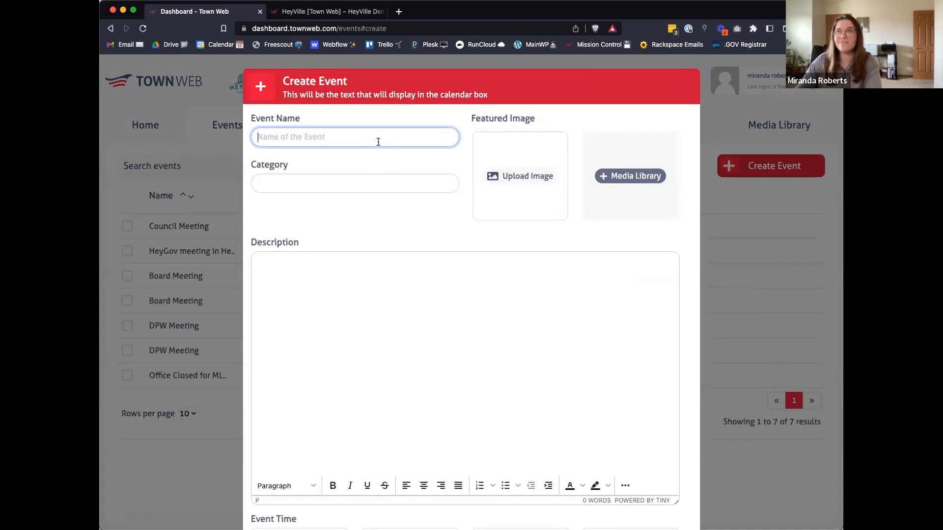
type("Meeting")
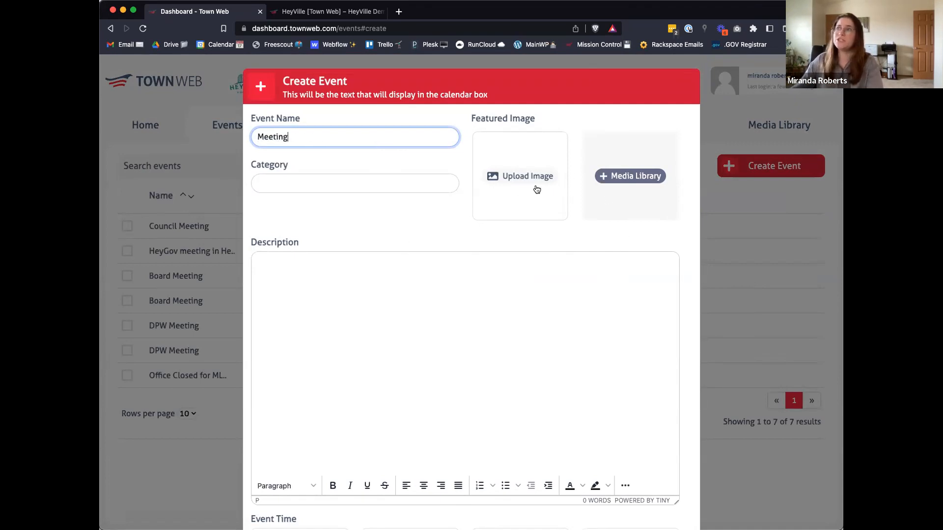
left_click(439, 189)
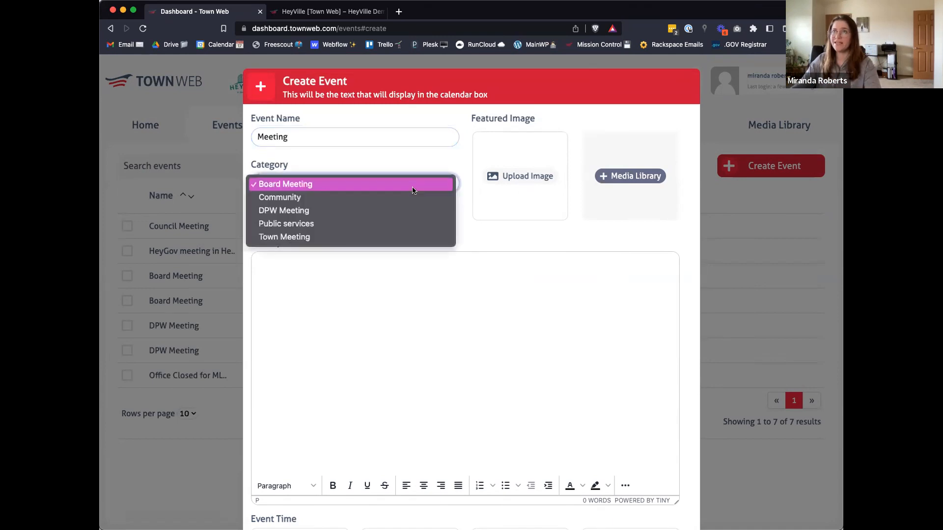
left_click(385, 211)
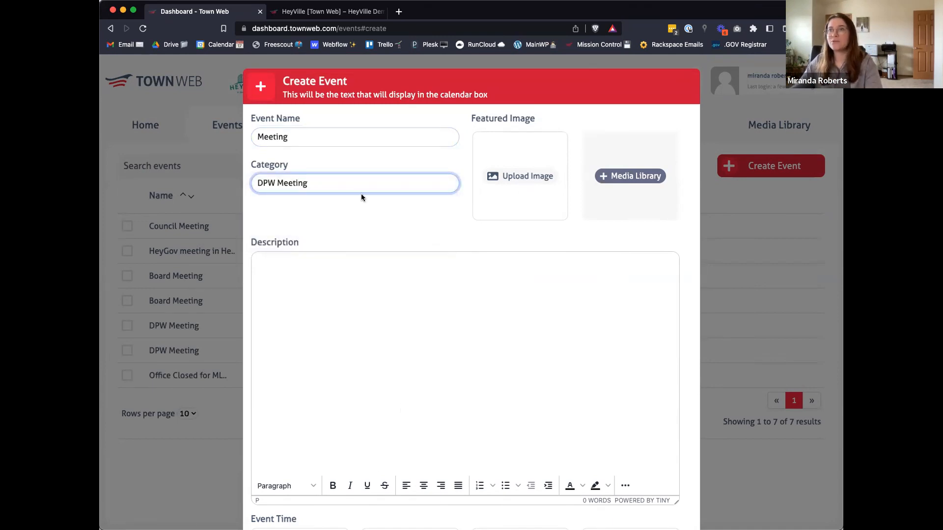
Step: Set the event to recur monthly on the second Tuesday, and discard it without saving
scroll(368, 312, "down", 3)
left_click(368, 312)
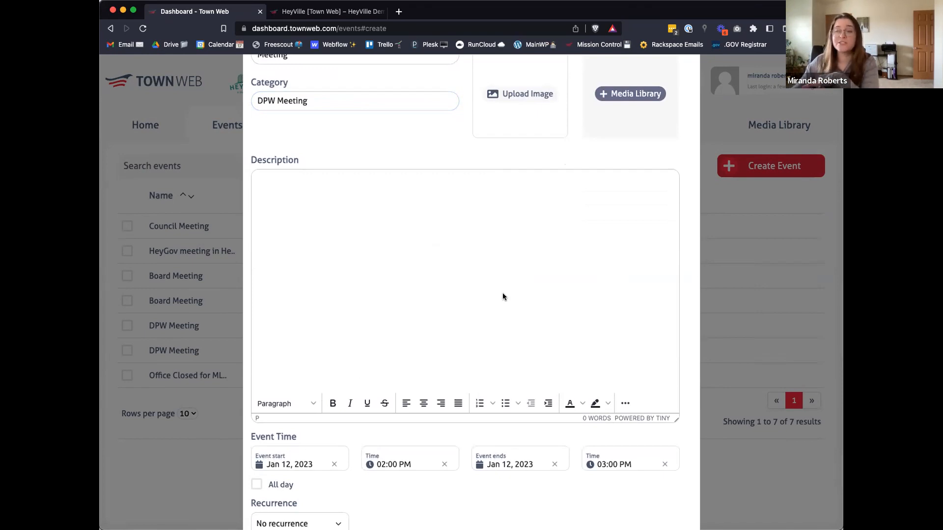
scroll(502, 293, "down", 2)
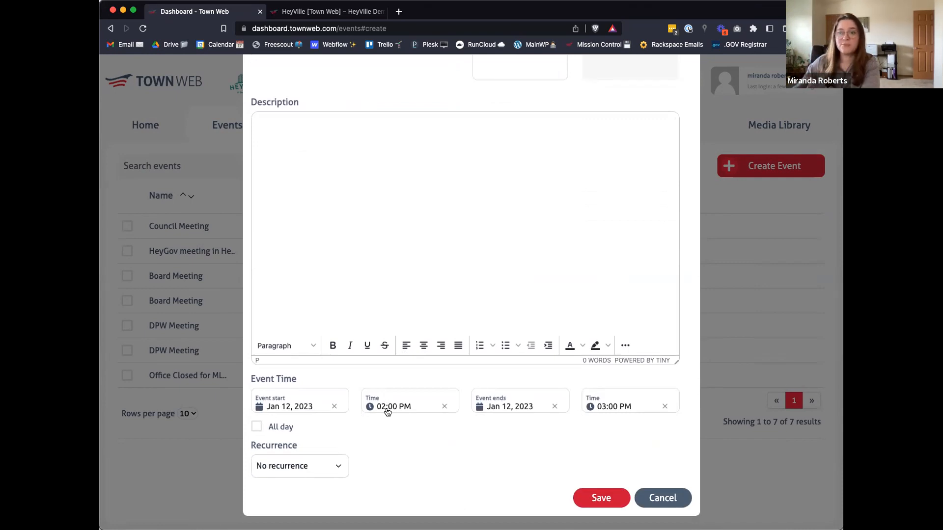
left_click(332, 467)
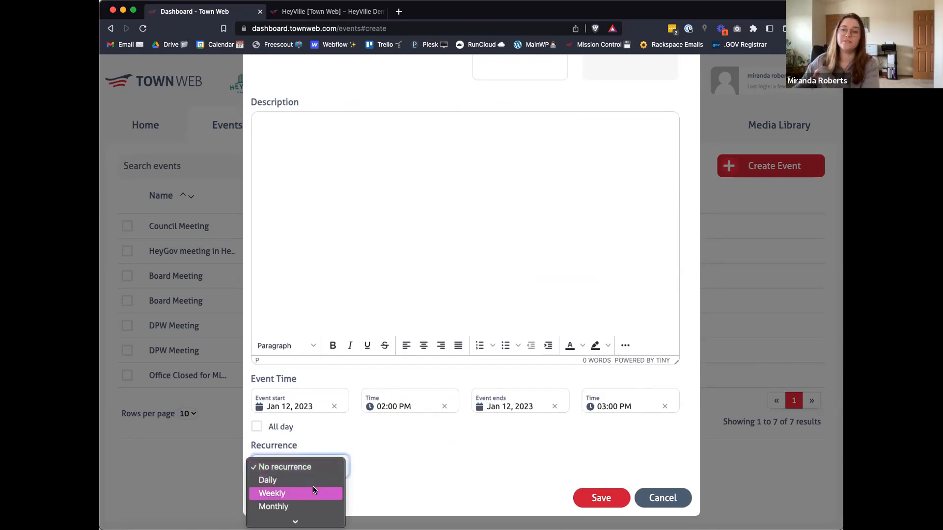
left_click(305, 503)
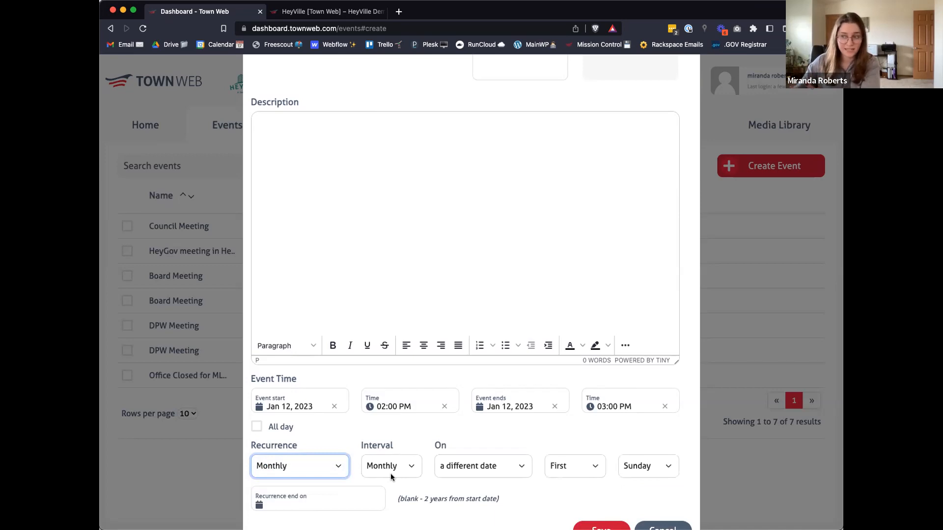
scroll(390, 473, "down", 1)
left_click(562, 436)
left_click(570, 451)
left_click(626, 437)
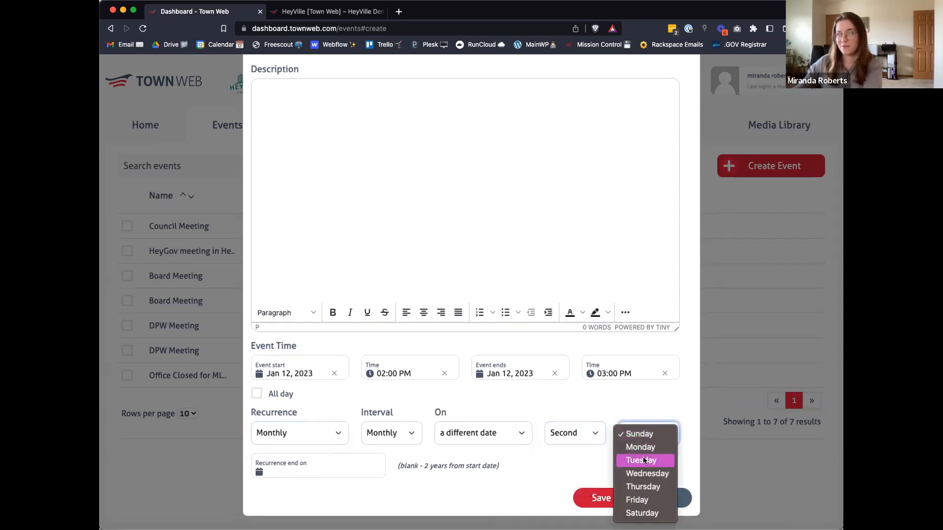
left_click(643, 458)
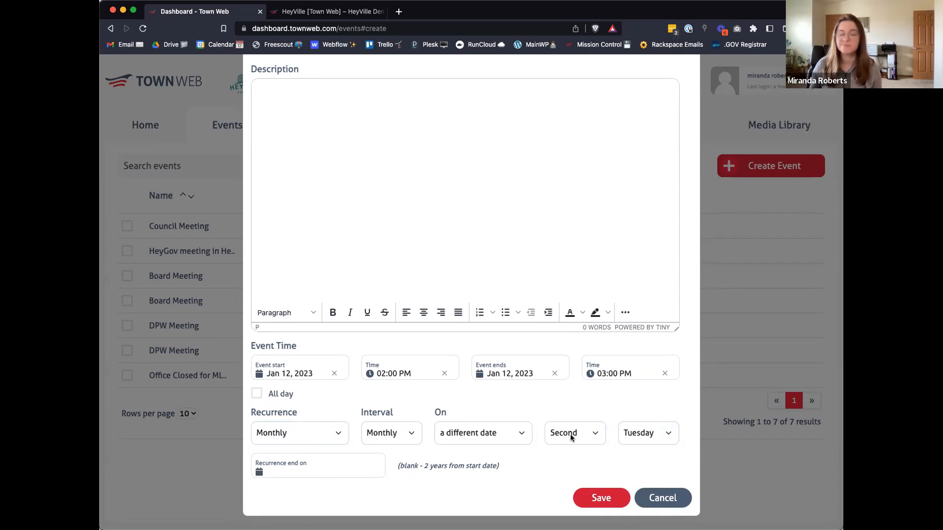
left_click(662, 498)
Step: Start a minutes/agendas entry from the dashboard home page, named "Name", dated Jan 13, 2023, in the Town Board category
left_click(151, 131)
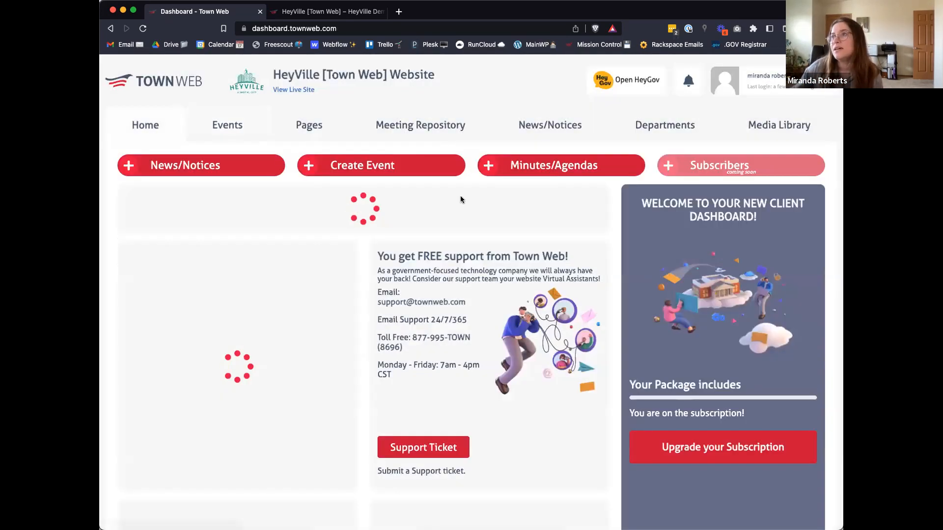
left_click(526, 167)
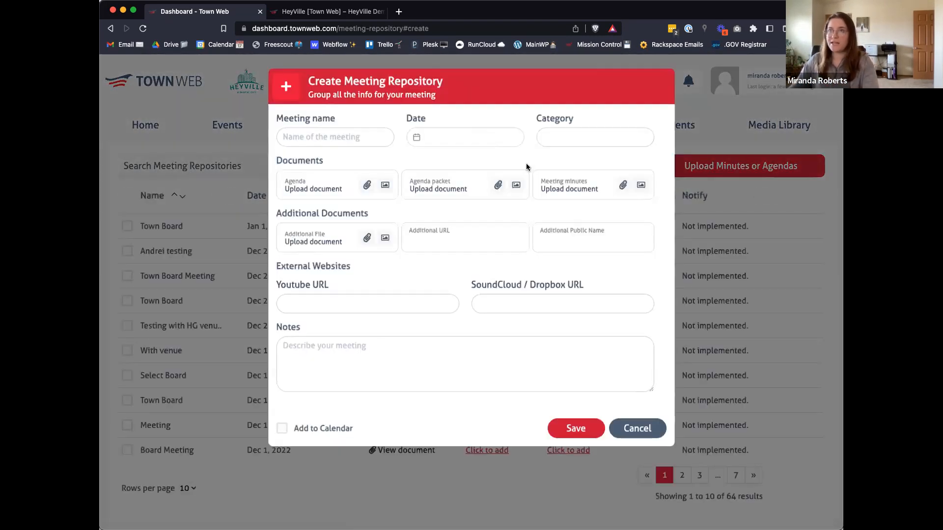
left_click(363, 132)
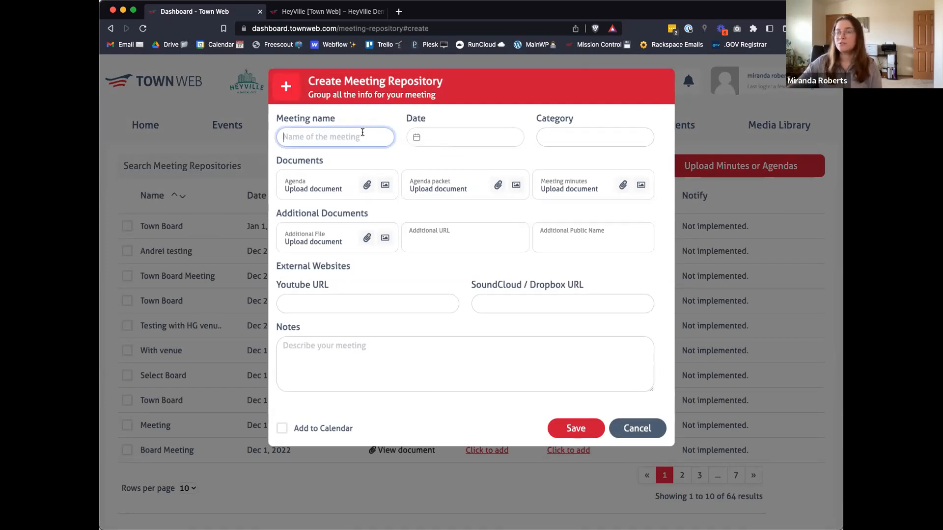
type("Name")
left_click(437, 139)
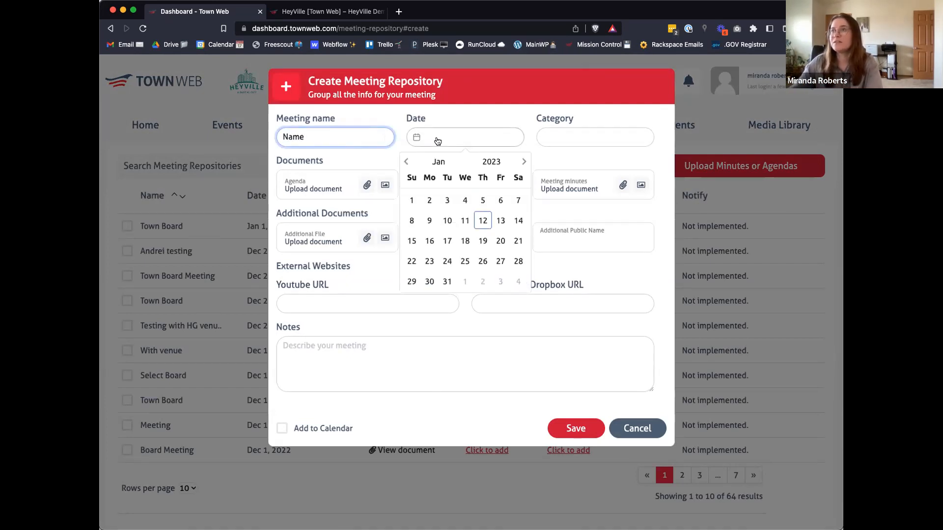
left_click(500, 218)
left_click(584, 138)
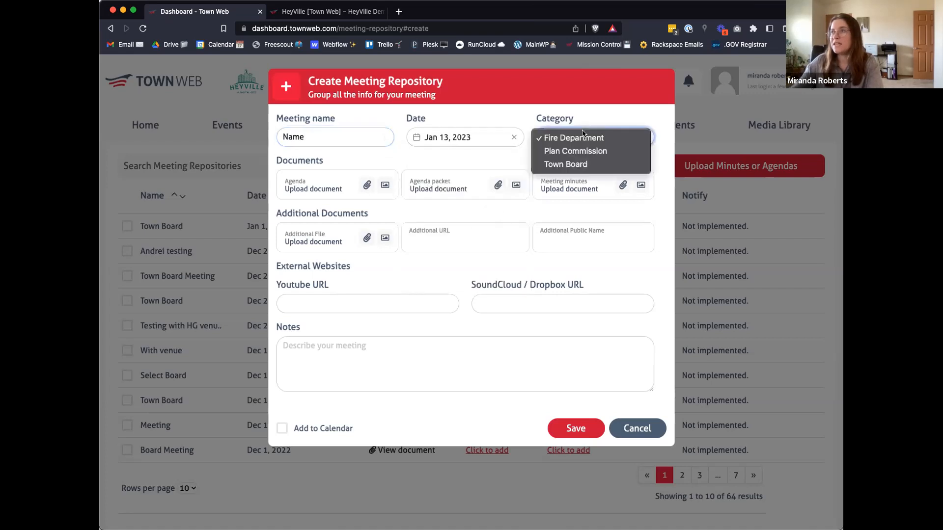
left_click(581, 166)
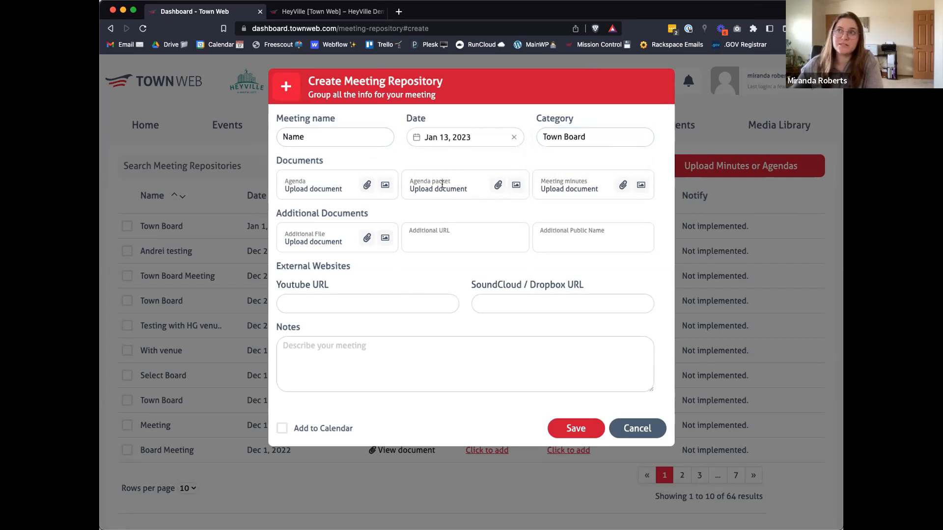
Step: Attach Sample-PDF.pdf as the agenda of the new meeting entry, and discard the entry without saving
left_click(366, 187)
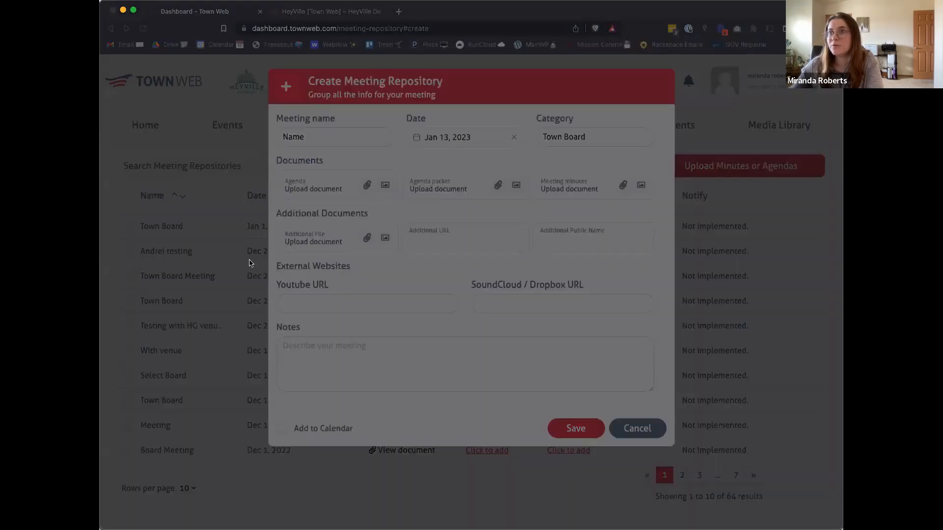
left_click(703, 381)
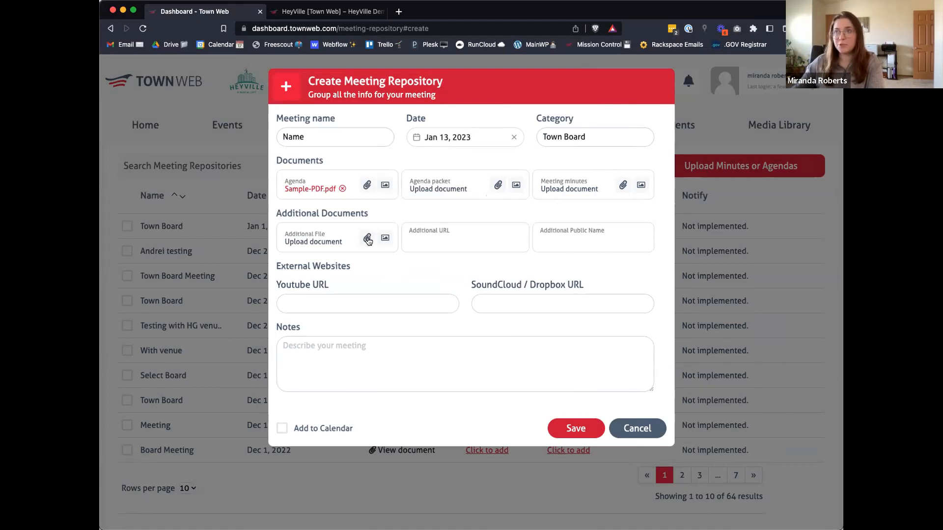
left_click(448, 305)
left_click(515, 305)
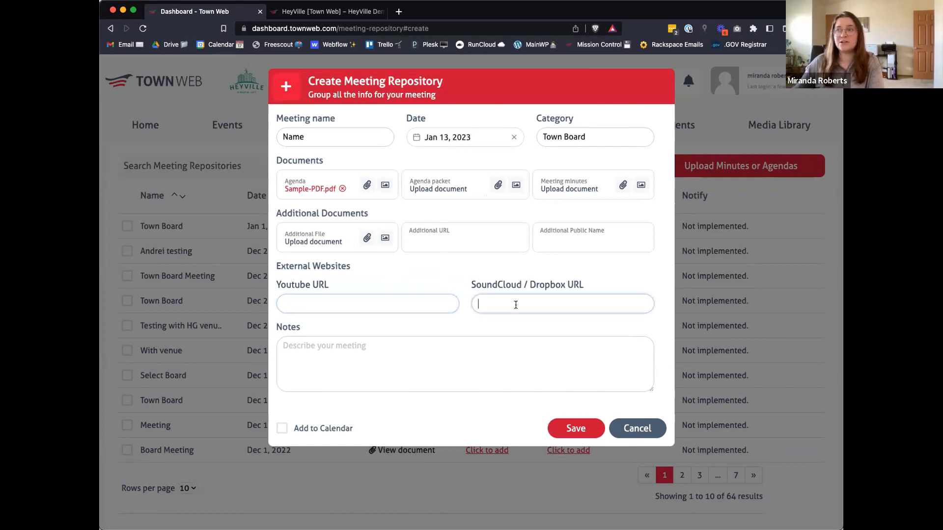
left_click(445, 370)
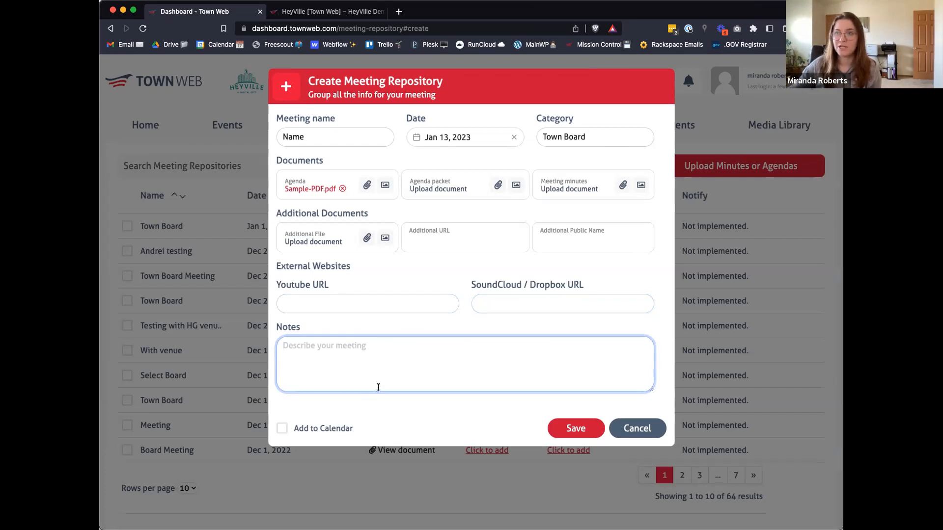
left_click(648, 426)
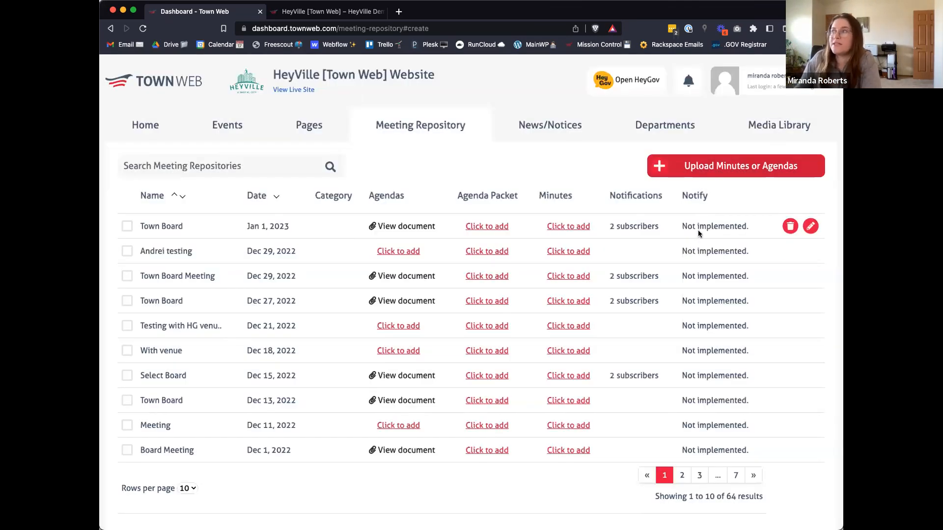
left_click_drag(681, 226, 750, 226)
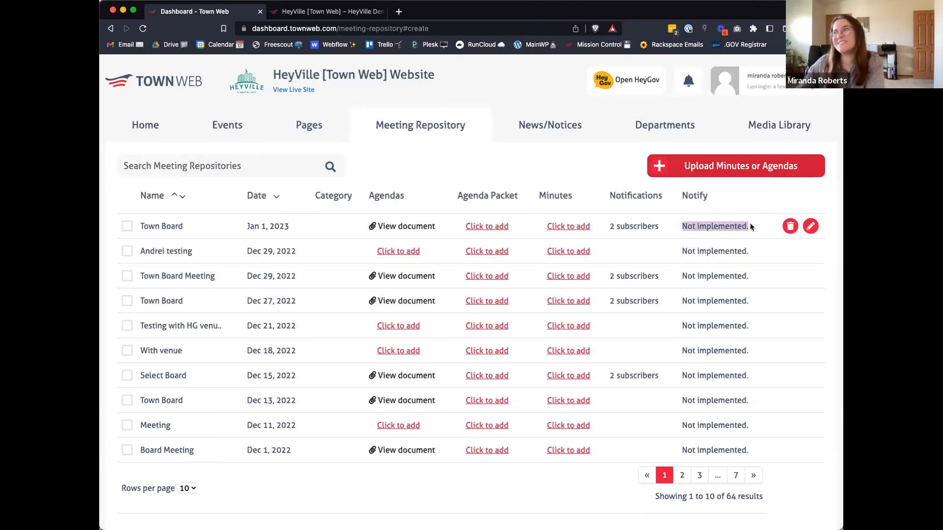
left_click(750, 224)
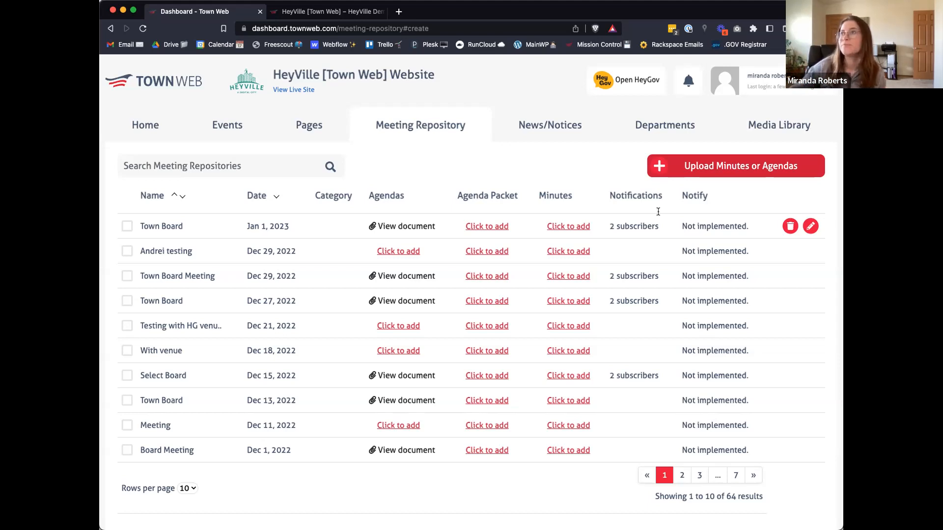
Step: Return to the dashboard home page and view the ticker bar on the live HeyVille website
left_click(173, 127)
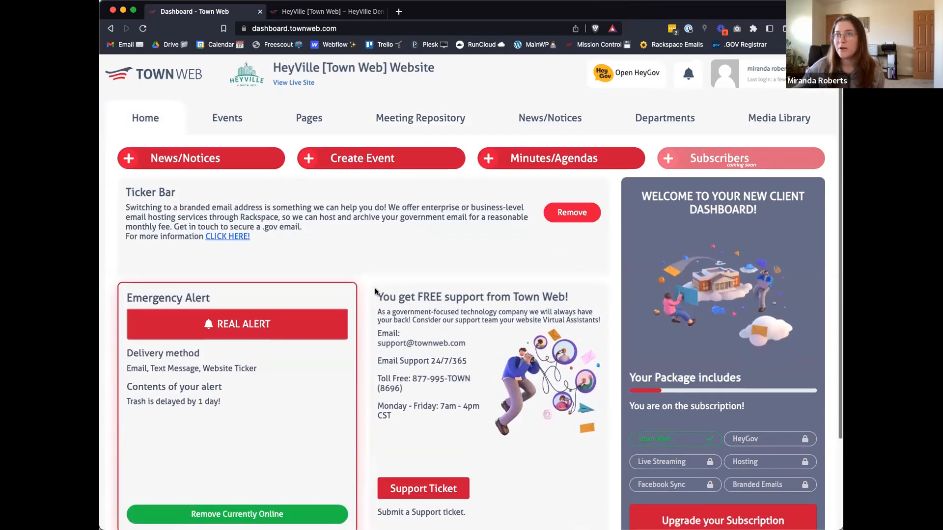
scroll(374, 292, "down", 1)
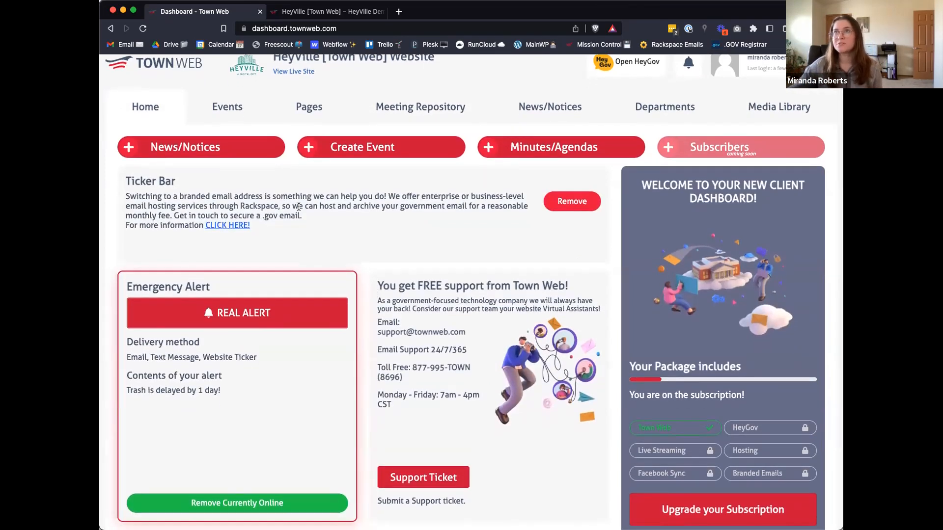
left_click(333, 11)
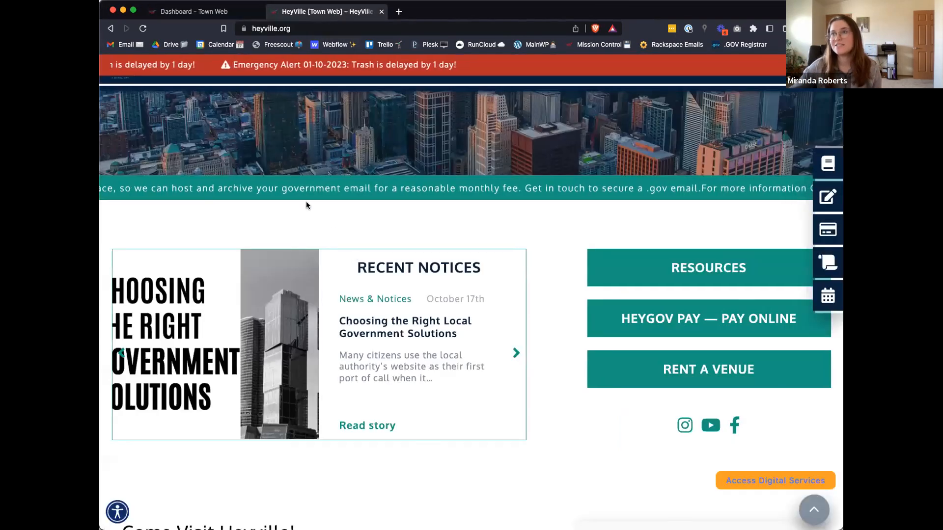
left_click(194, 11)
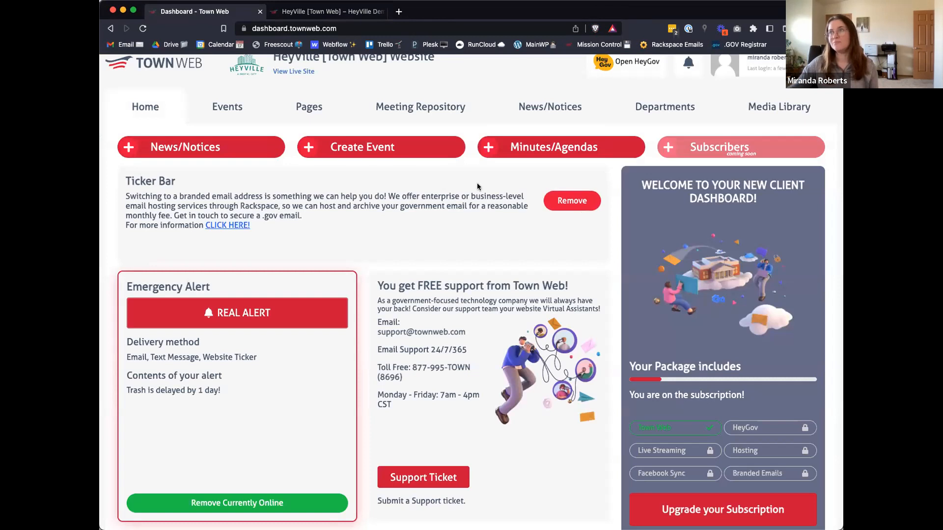
Step: Remove the branded email address notice and the Town of Heyville welcome notice from the ticker bar
left_click(576, 204)
left_click(432, 352)
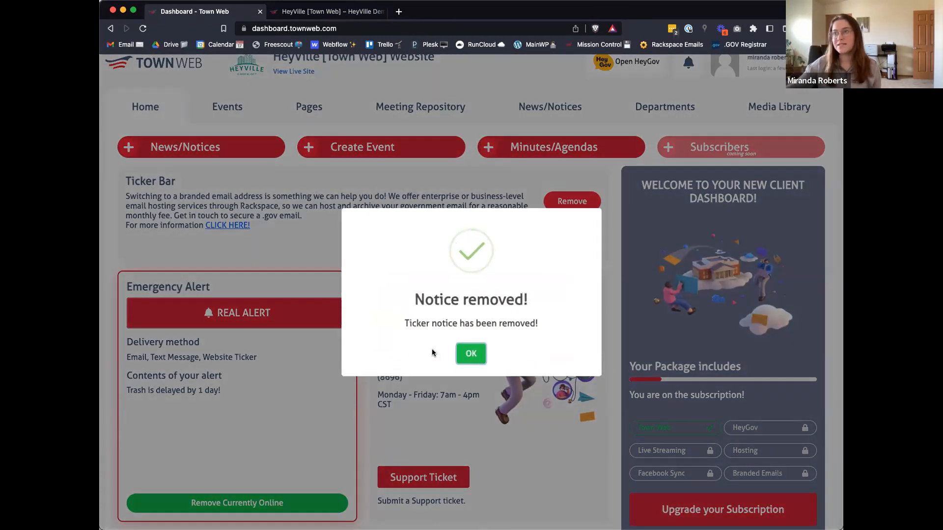
left_click(471, 352)
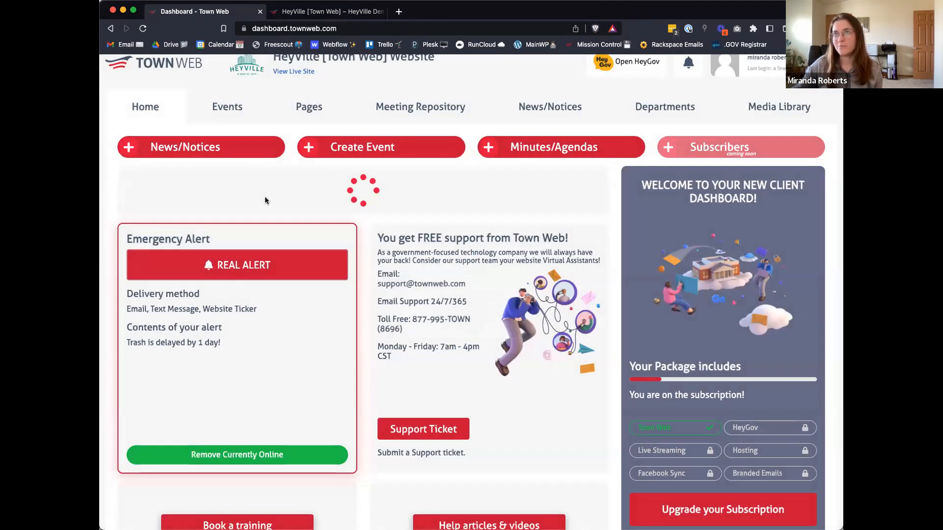
left_click(572, 201)
left_click(435, 353)
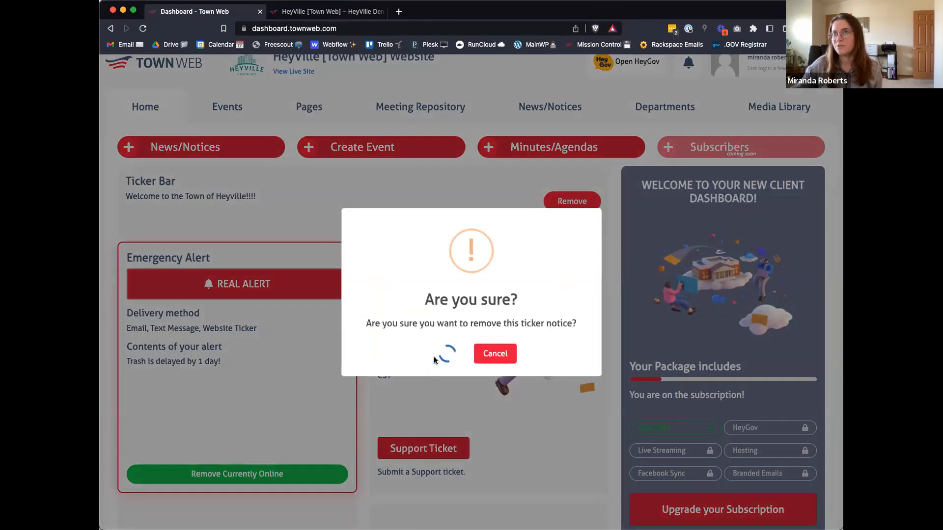
left_click(472, 348)
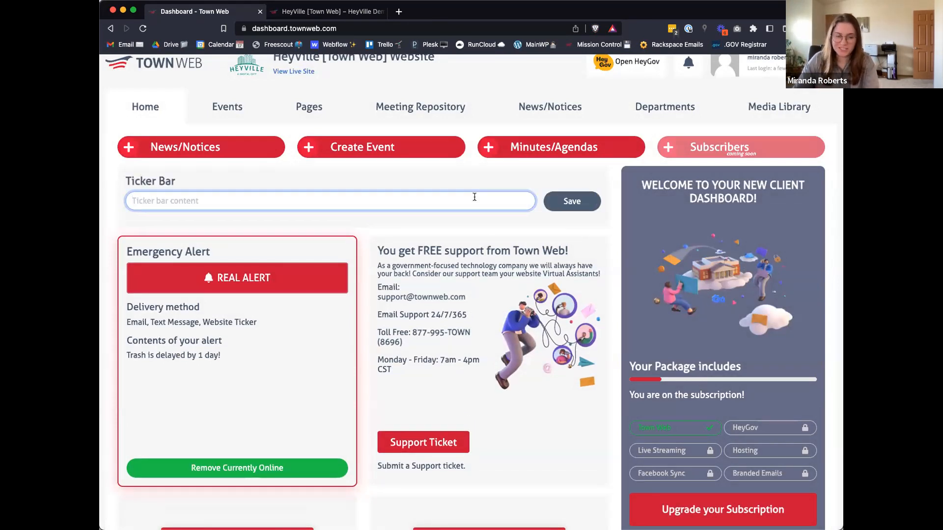
Step: Save a new ticker bar notice reading "Happy Thursday everybody!!"
type("Ha")
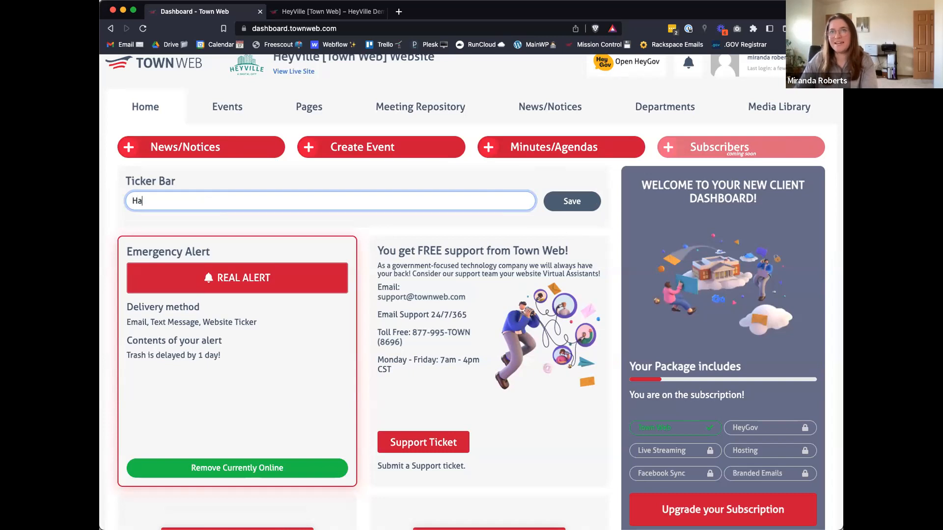
type("ppy Thursday ev")
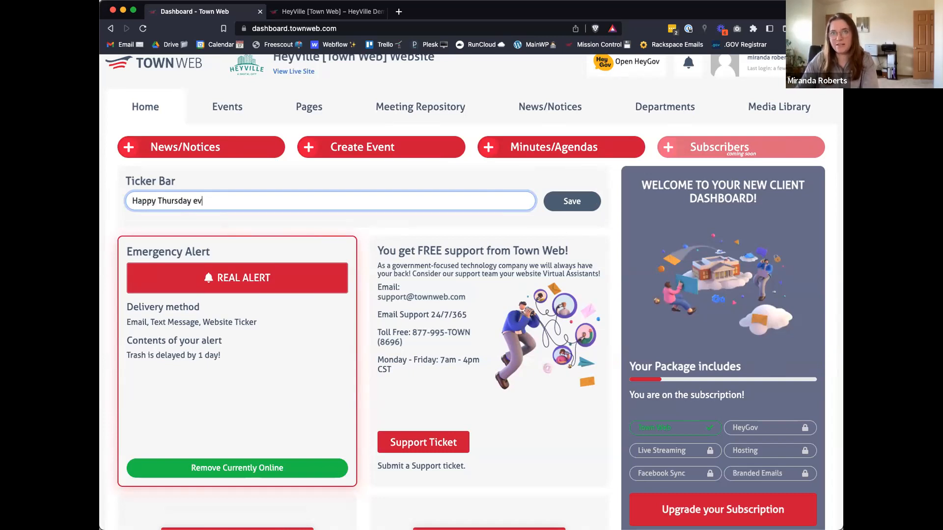
type("erybody!!")
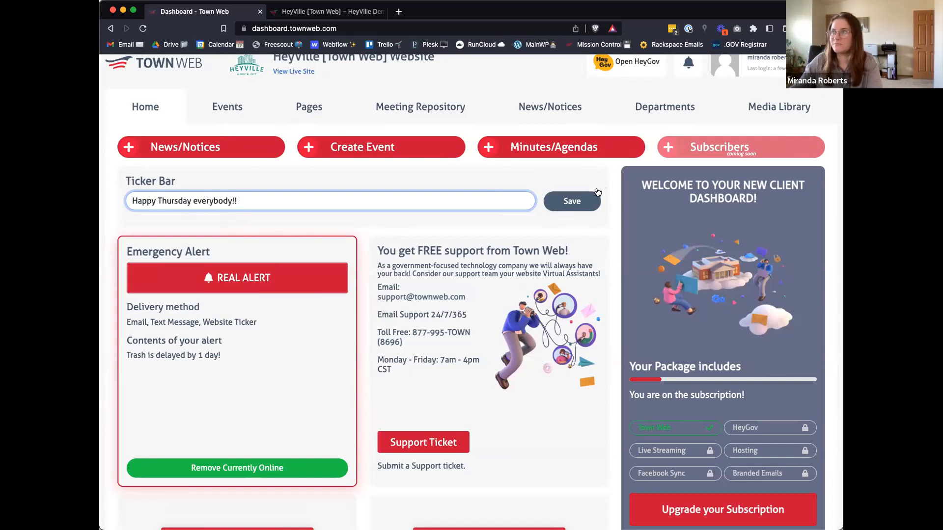
left_click(572, 200)
left_click(435, 349)
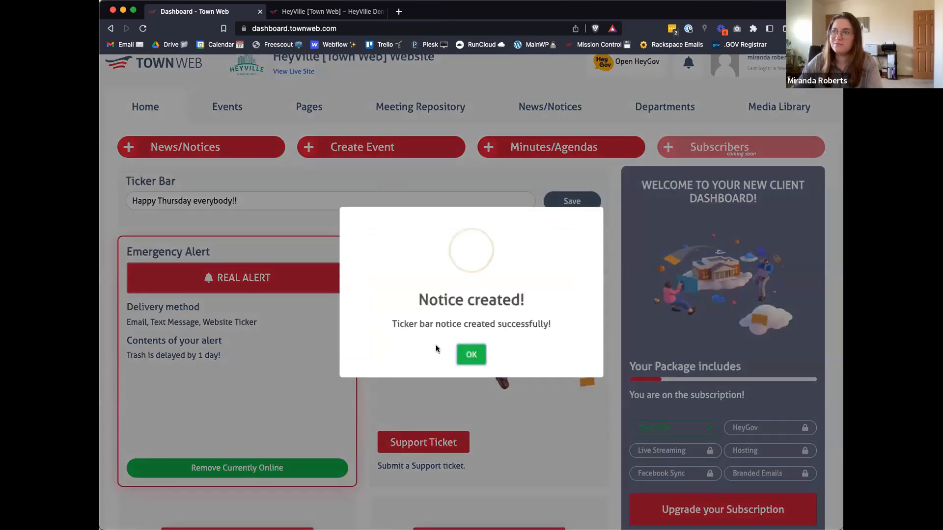
left_click(471, 354)
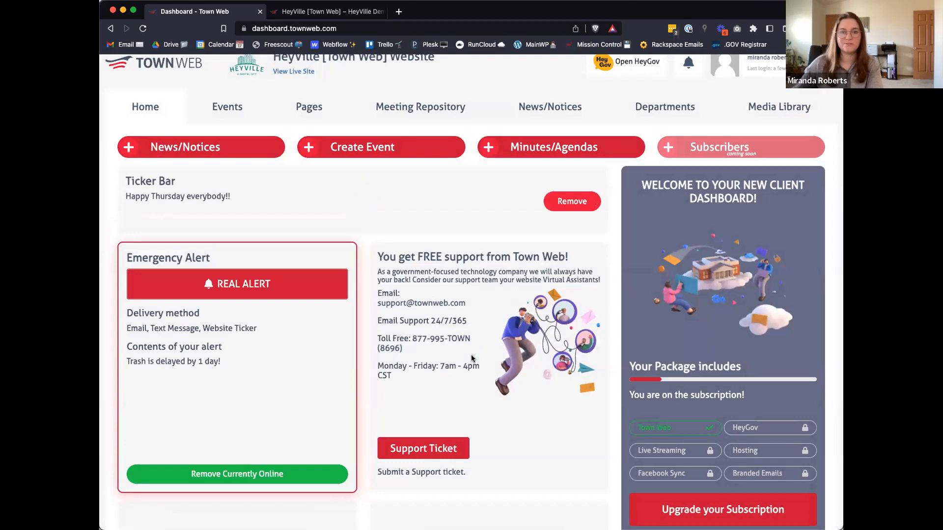
Step: Remove the emergency alert about the trash delay that is currently online
scroll(395, 415, "down", 2)
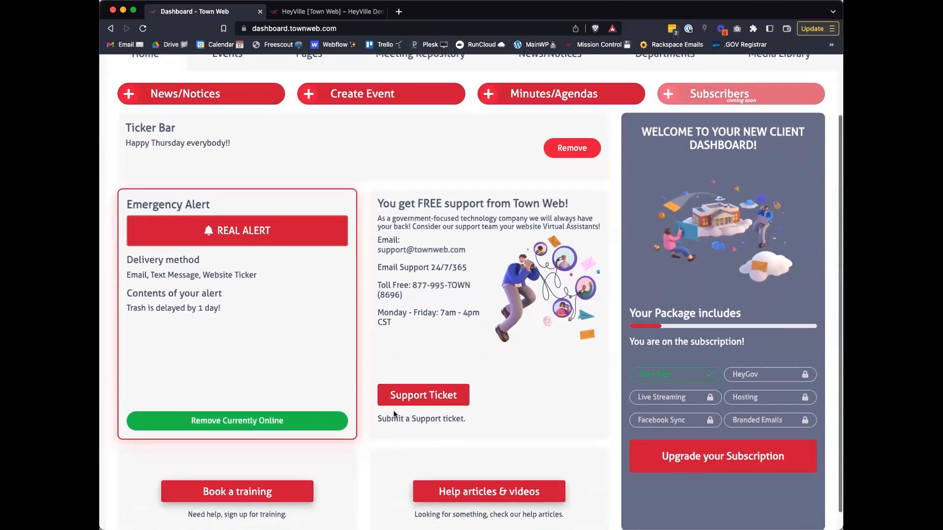
left_click(273, 420)
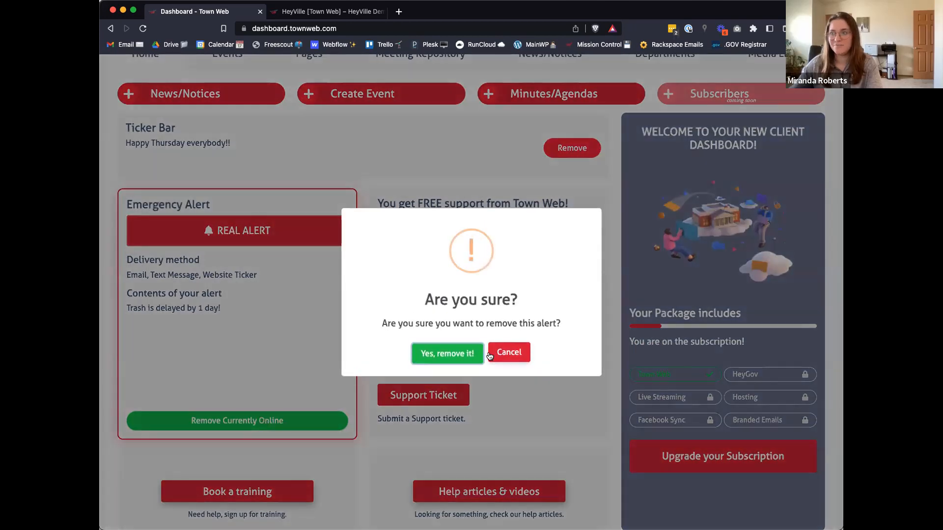
left_click(444, 353)
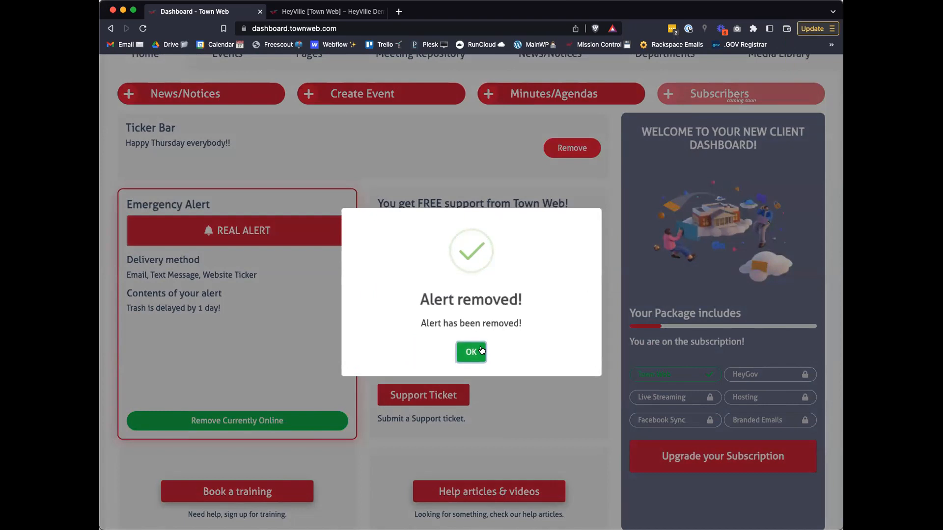
left_click(481, 351)
Step: Set up a real emergency alert delivered by email, text message and website ticker, and view the alert ticker on the live HeyVille site
left_click(255, 331)
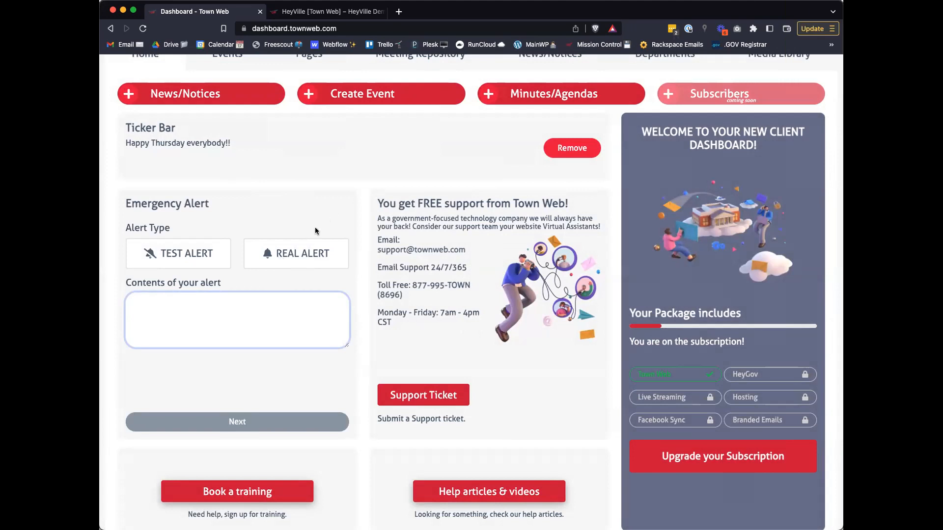
left_click(306, 255)
left_click(271, 307)
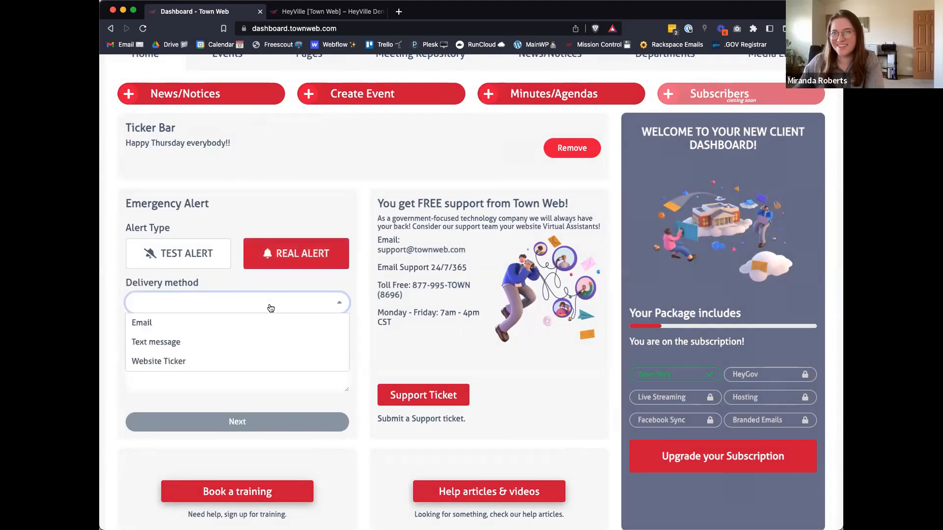
left_click(227, 324)
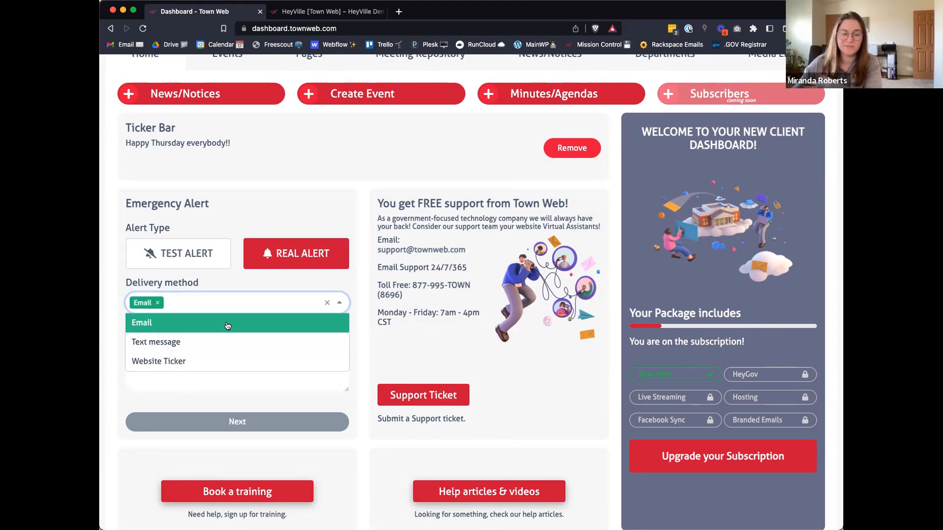
left_click(225, 342)
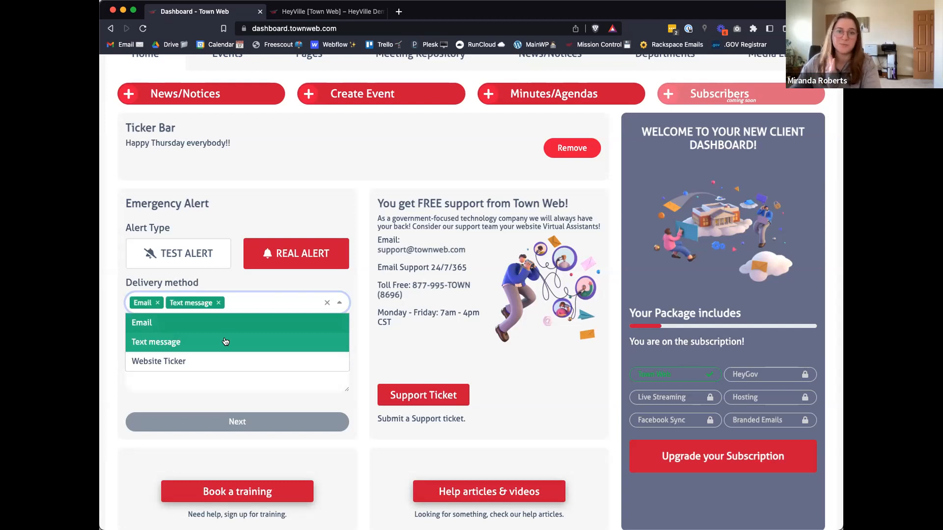
left_click(222, 360)
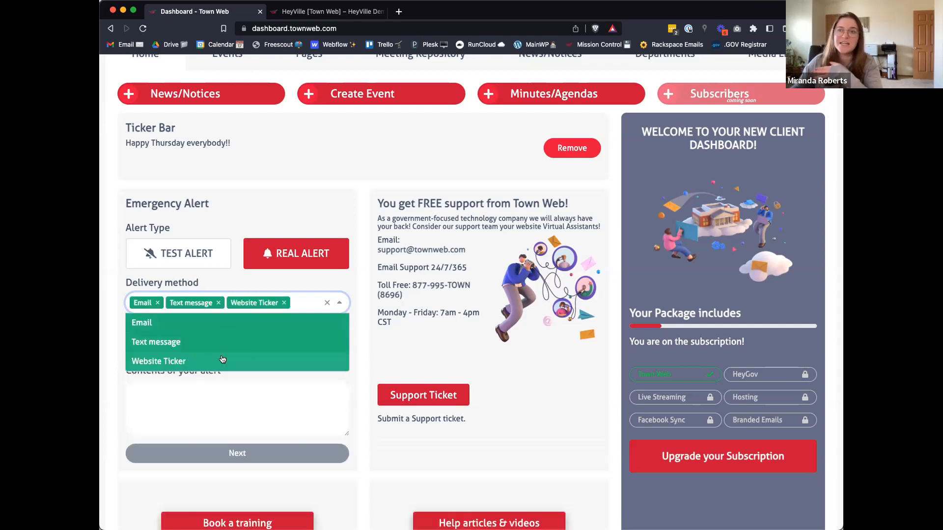
left_click(324, 12)
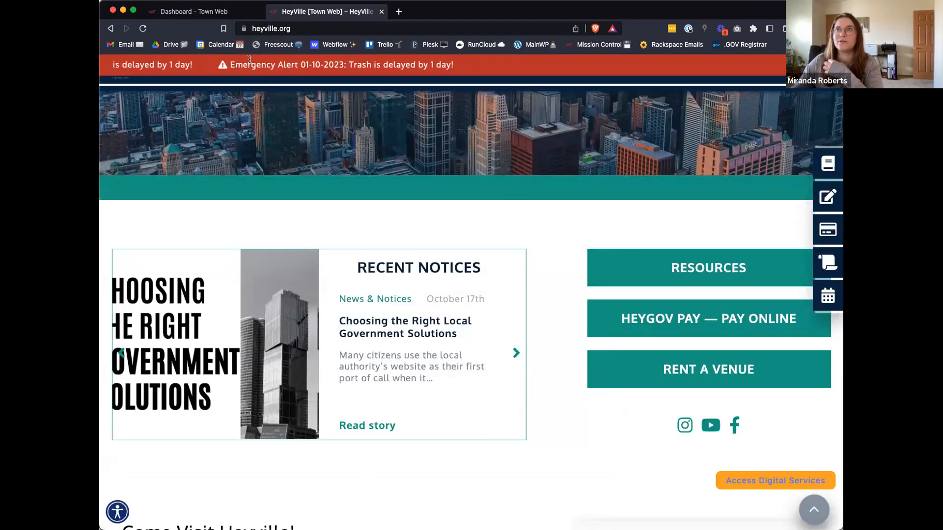
left_click(206, 11)
Step: Enter "No parking on the street" as the contents of the emergency alert
left_click(239, 403)
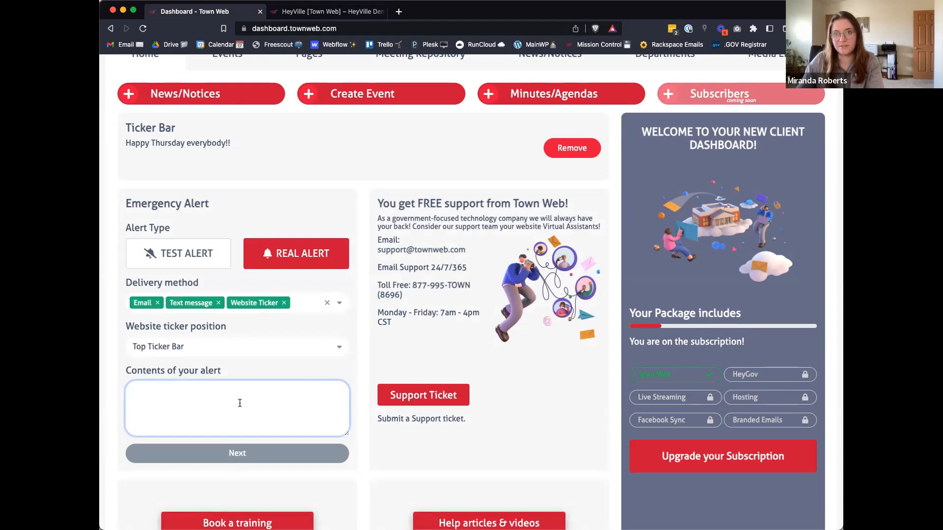
type("No parking on t")
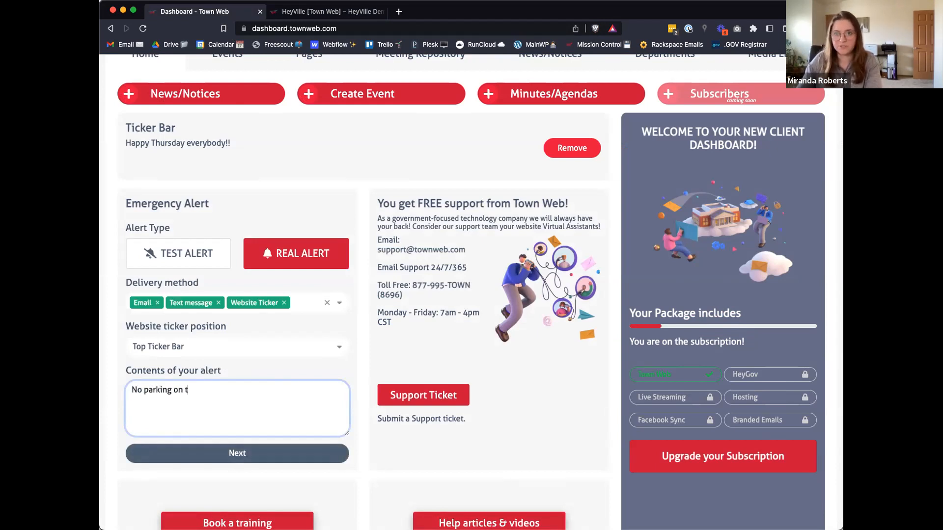
type("he street")
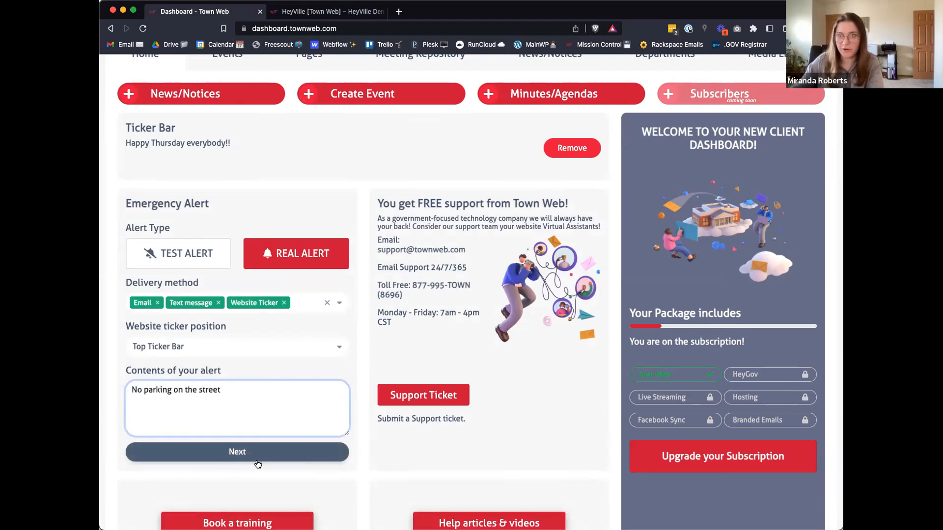
Step: Proceed with the emergency alert and open its scheduling date and time, and cancel without sending or scheduling it
left_click(269, 452)
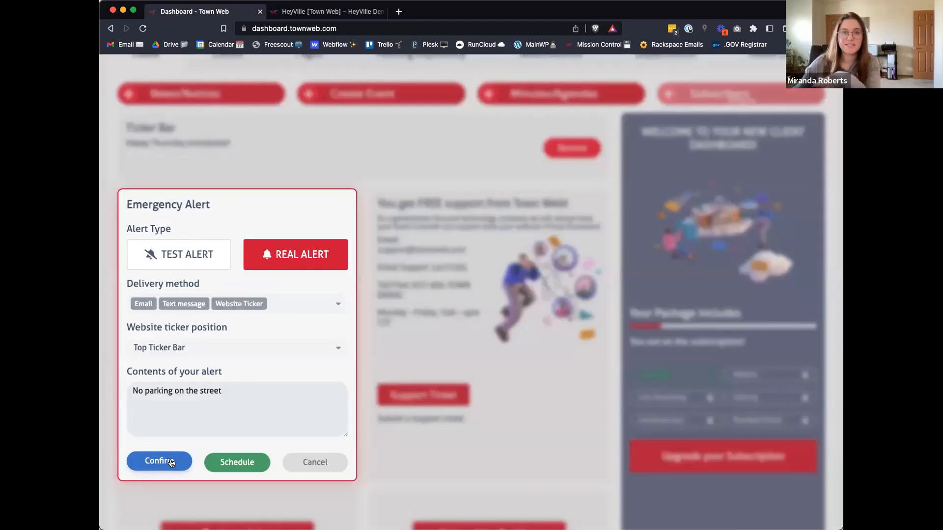
left_click(238, 466)
left_click(238, 464)
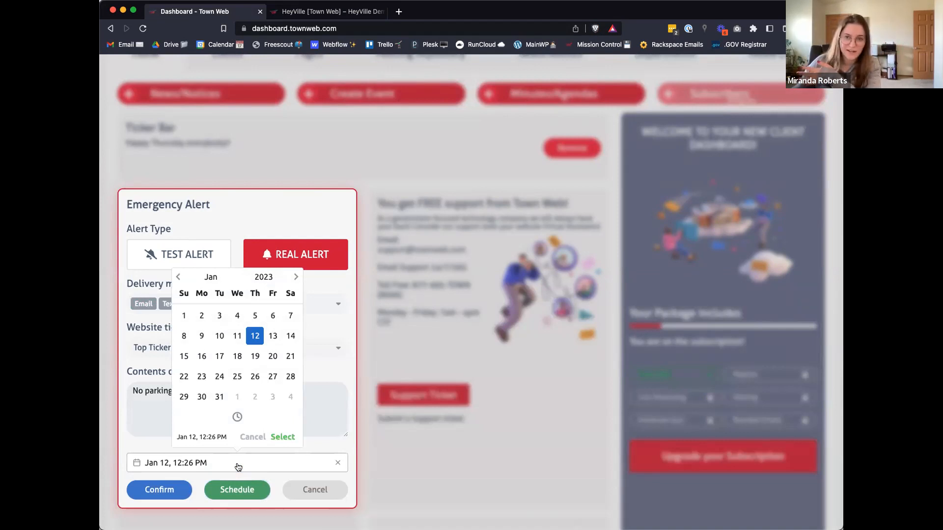
left_click(238, 466)
left_click(314, 490)
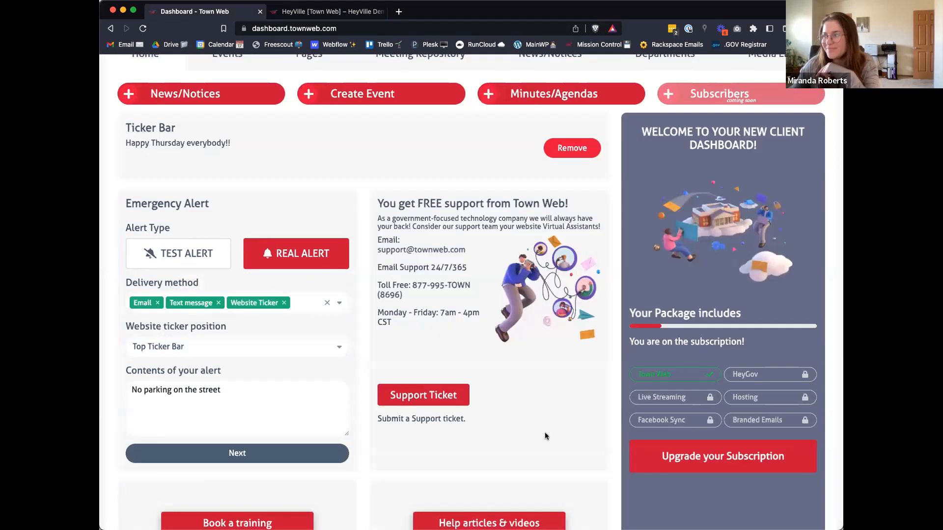
Step: View the blank support ticket form from the dashboard's free support section and close it without sending a ticket
scroll(543, 435, "down", 2)
scroll(544, 435, "up", 4)
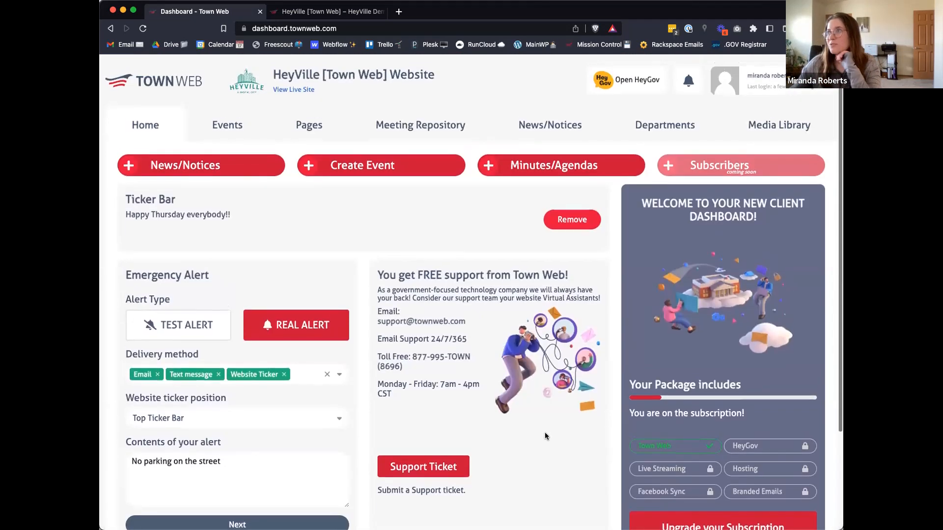
scroll(544, 436, "down", 2)
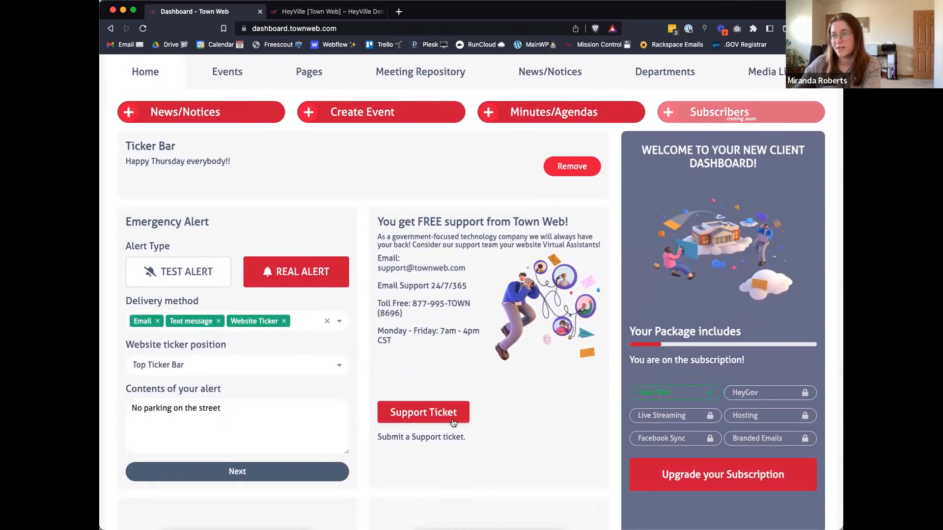
left_click(416, 415)
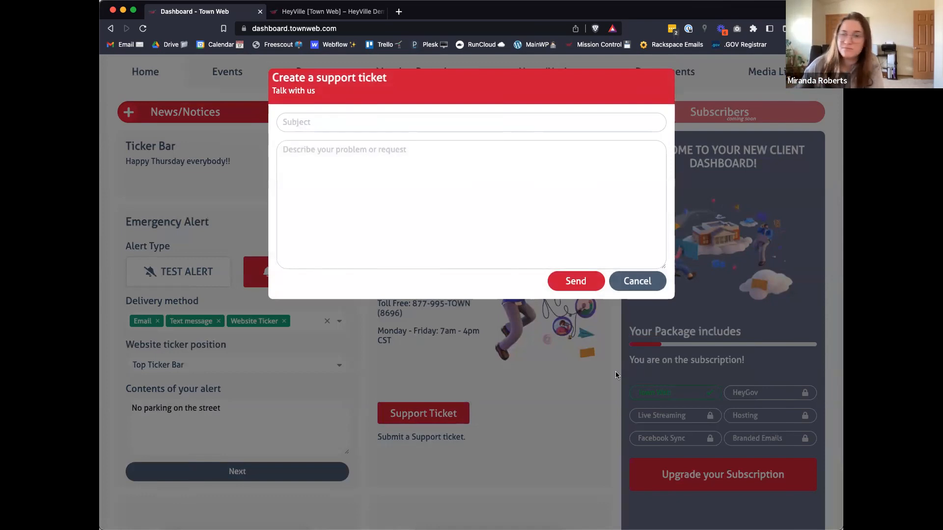
left_click(621, 280)
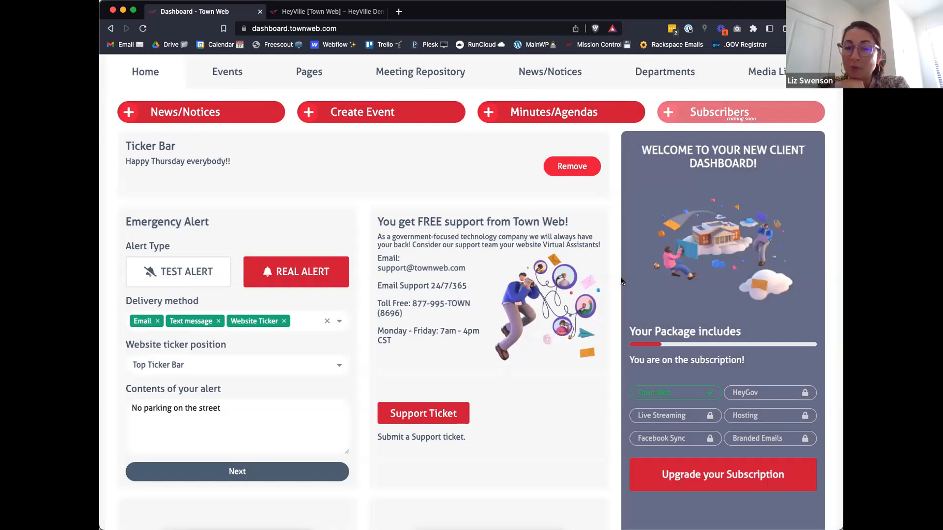
Step: Open the Town Web Training booking page and pick the 3:00pm slot on Friday, January 13, without confirming it
scroll(621, 280, "down", 3)
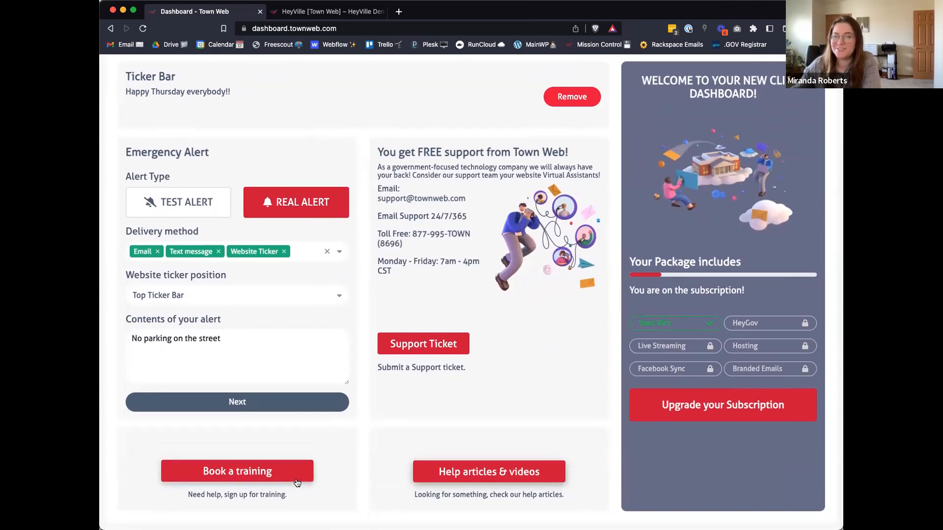
left_click(262, 470)
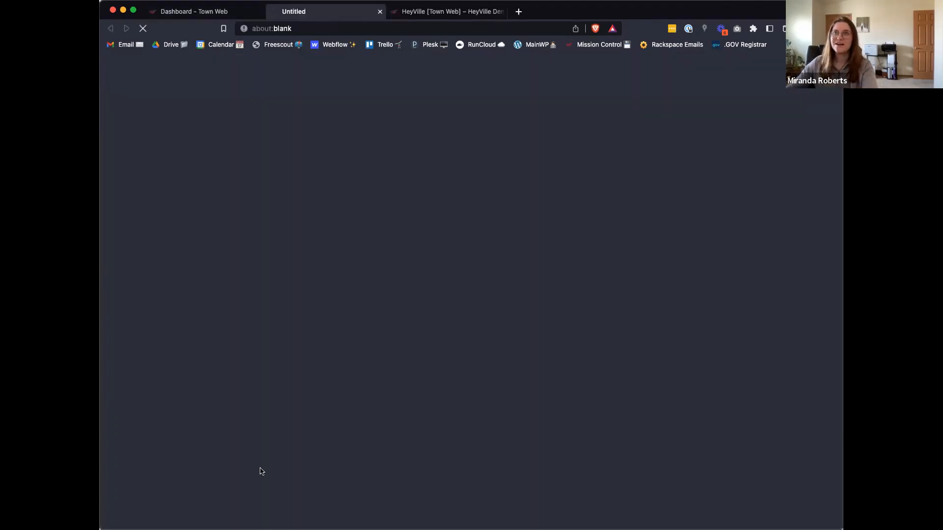
scroll(261, 470, "down", 5)
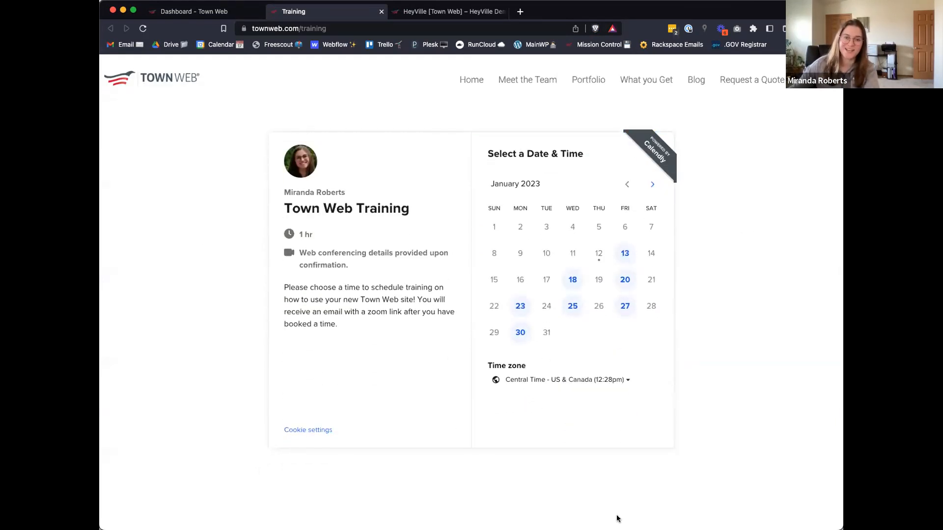
left_click(625, 254)
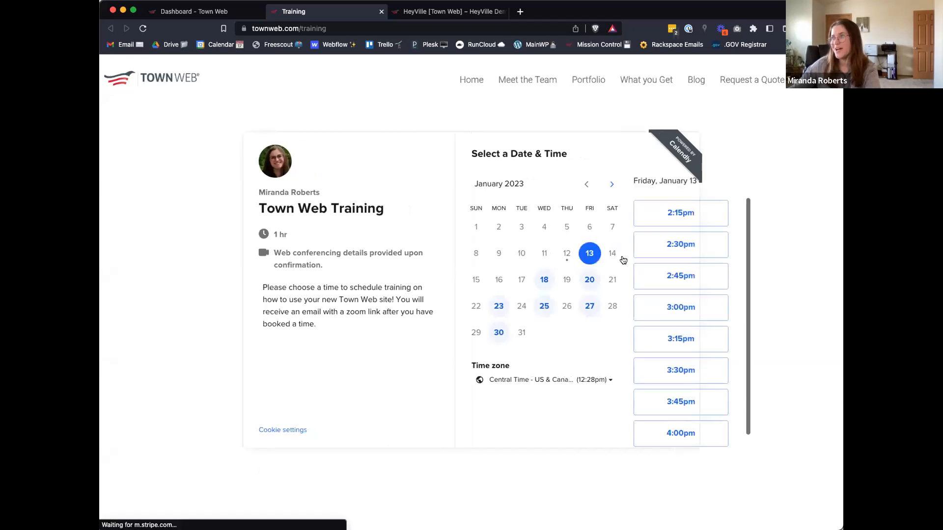
left_click(643, 309)
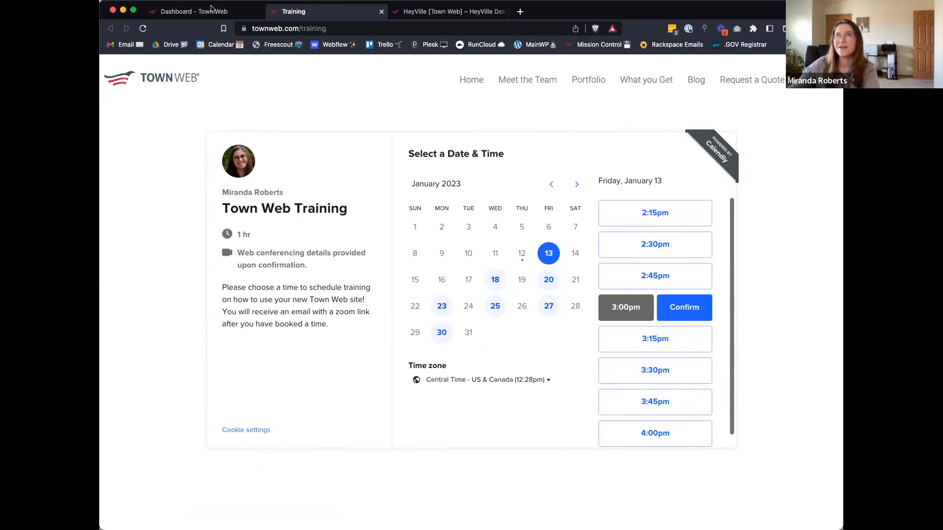
Step: From the dashboard's help articles and videos, view the Town Web Help Guide with its instruction manual, and return to the dashboard
left_click(194, 12)
left_click(444, 480)
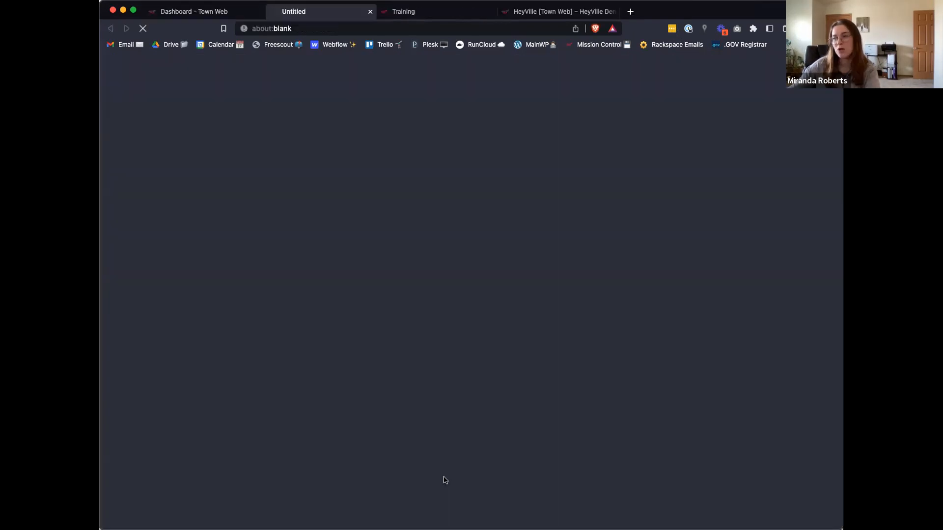
scroll(503, 331, "down", 3)
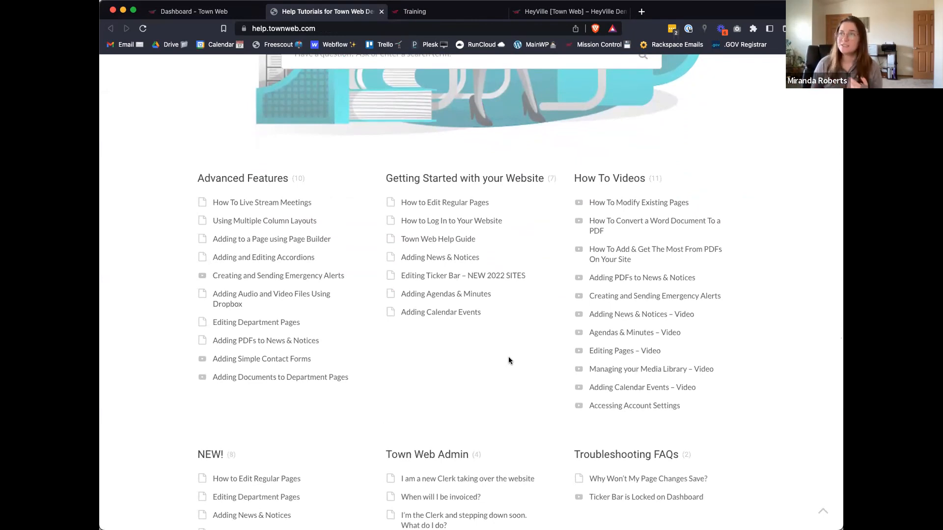
left_click(463, 244)
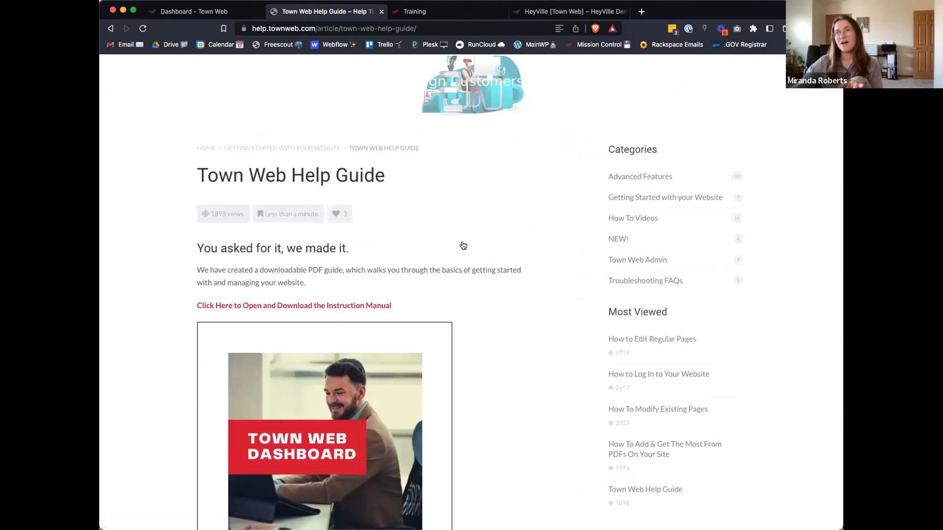
scroll(463, 246, "down", 5)
mouse_move(417, 275)
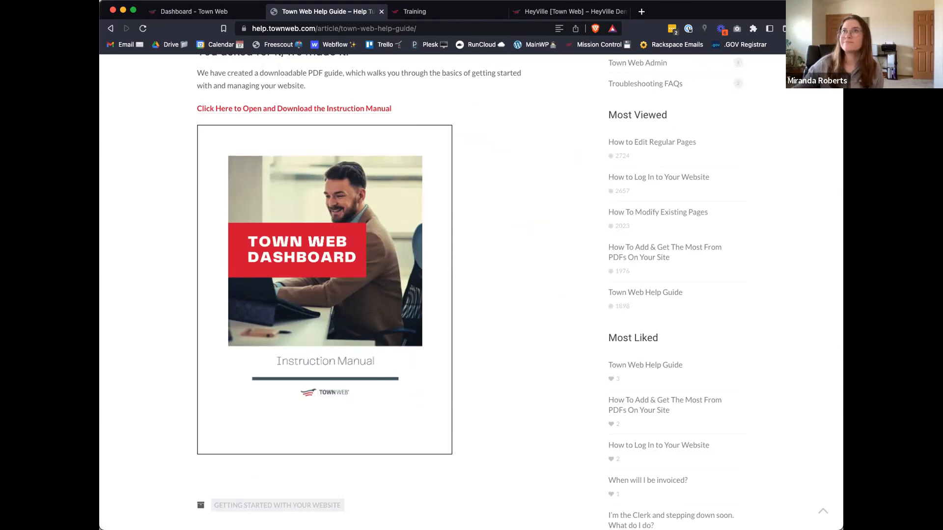
left_click(201, 12)
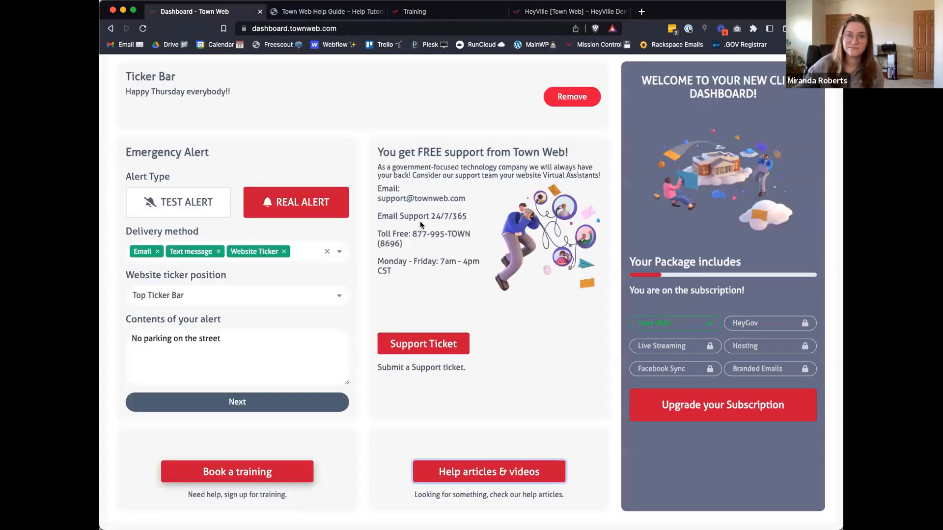
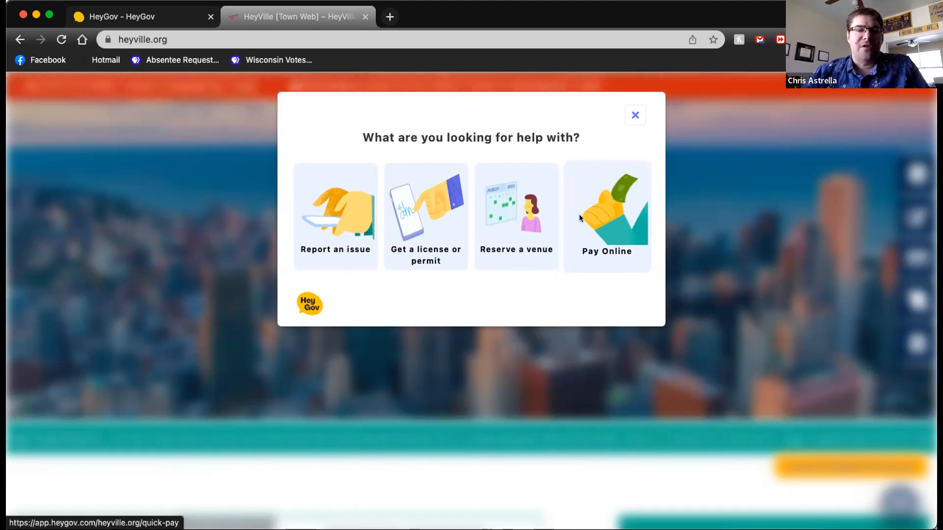
Step: Open Pay Online from HeyVille's help options and go to the Online Payments for HeyVille form
left_click(605, 207)
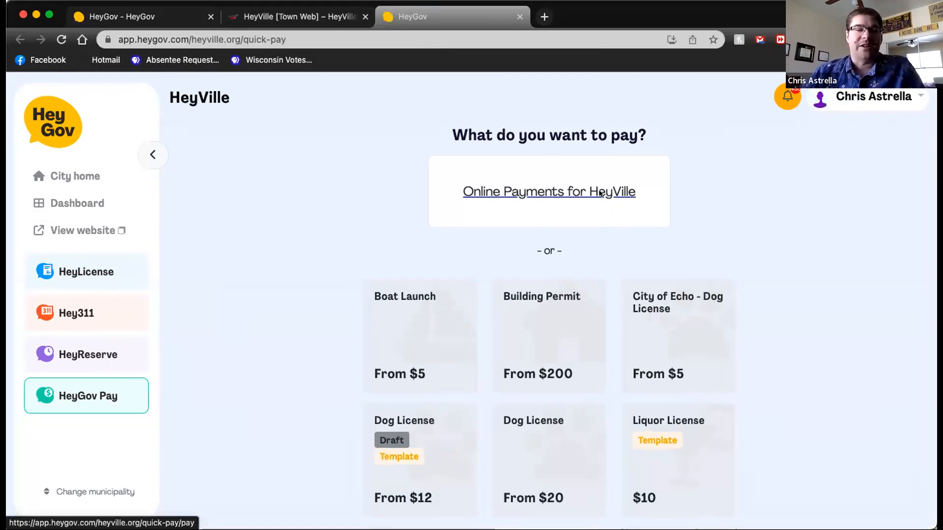
scroll(696, 215, "down", 3)
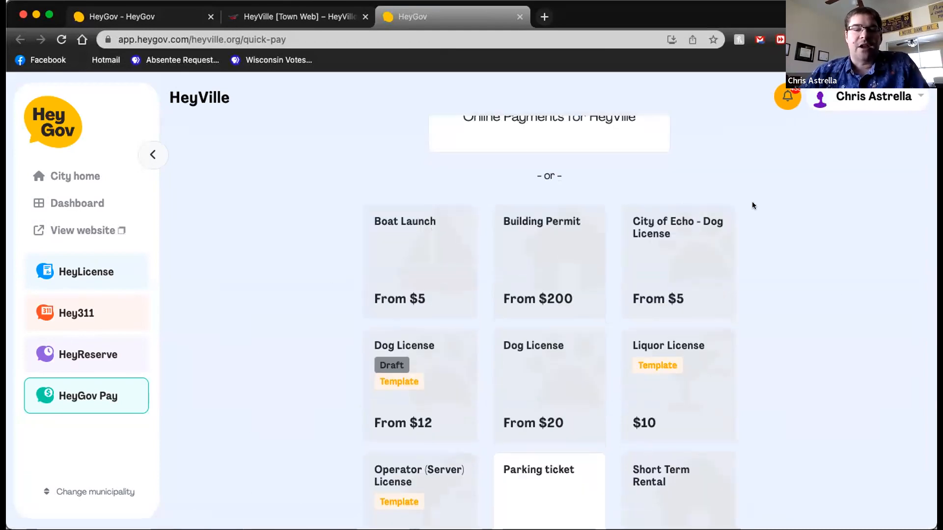
scroll(810, 307, "up", 3)
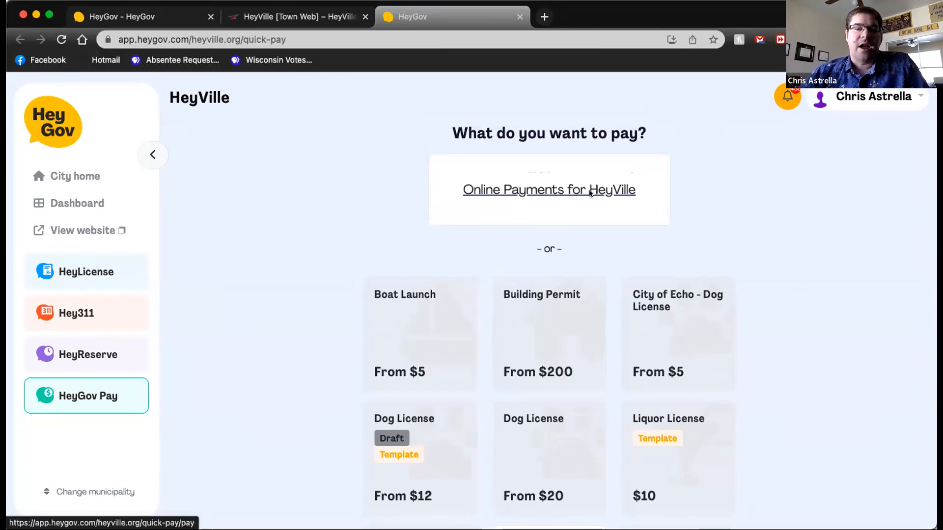
left_click(590, 193)
scroll(274, 296, "down", 2)
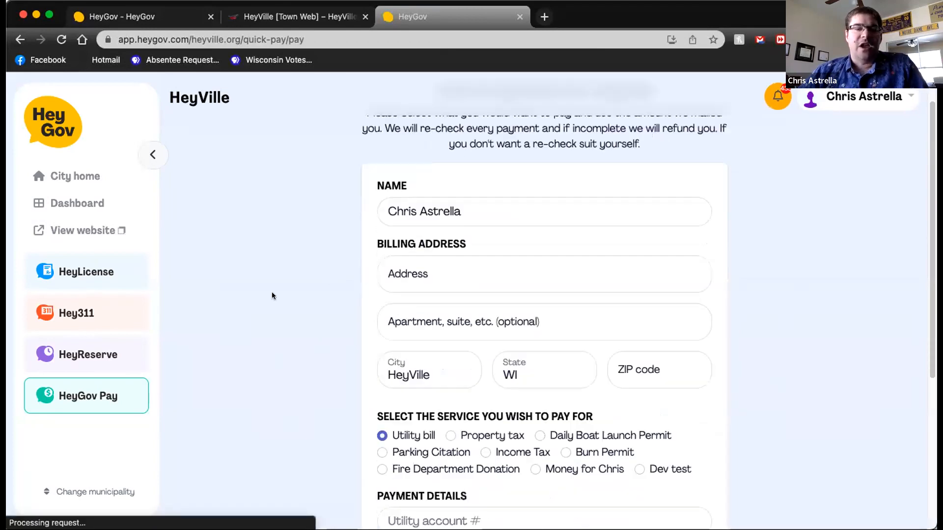
scroll(274, 296, "down", 1)
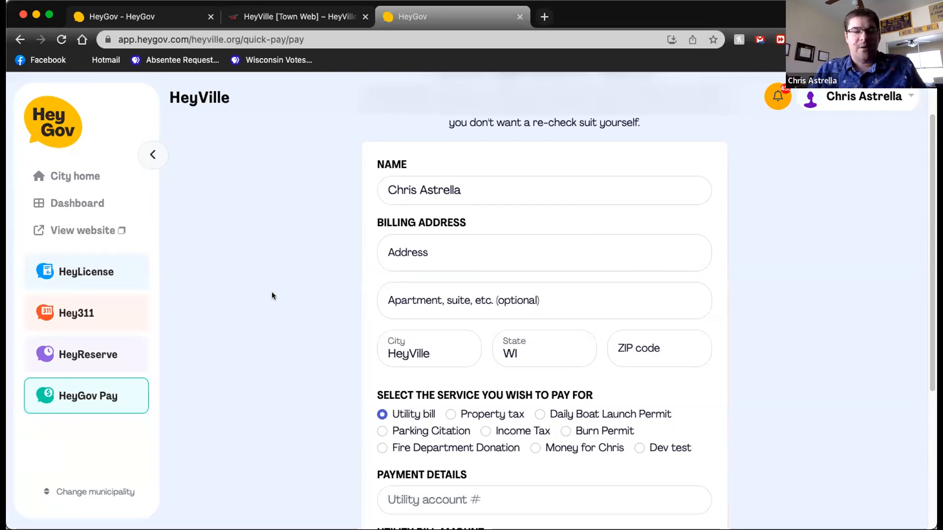
scroll(273, 296, "down", 1)
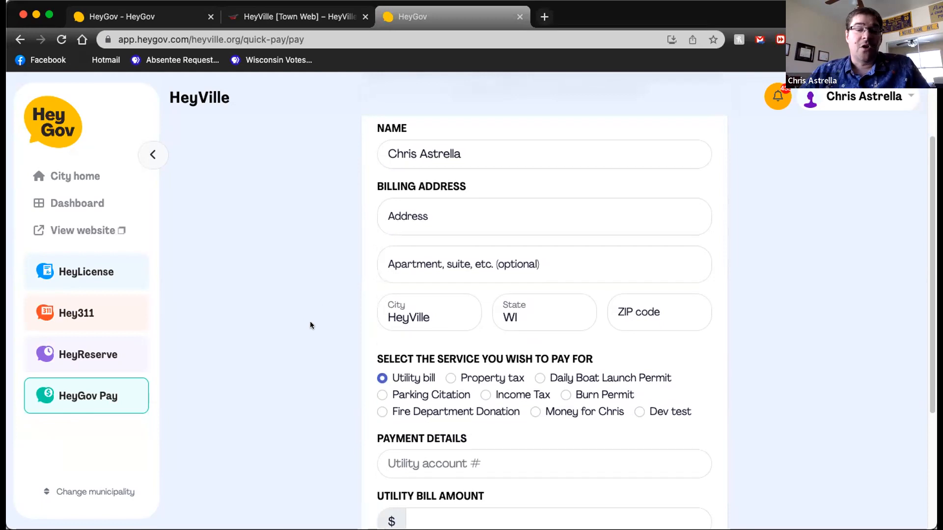
scroll(311, 324, "down", 1)
scroll(594, 268, "up", 1)
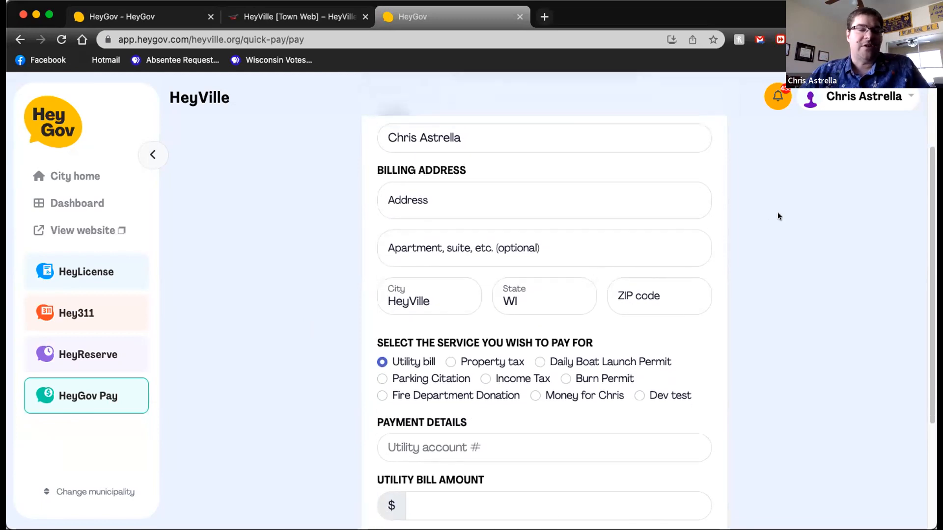
Step: Compare the payment fields for property tax, daily boat launch permit, parking citation, the personal money service and fire department donation
left_click(450, 363)
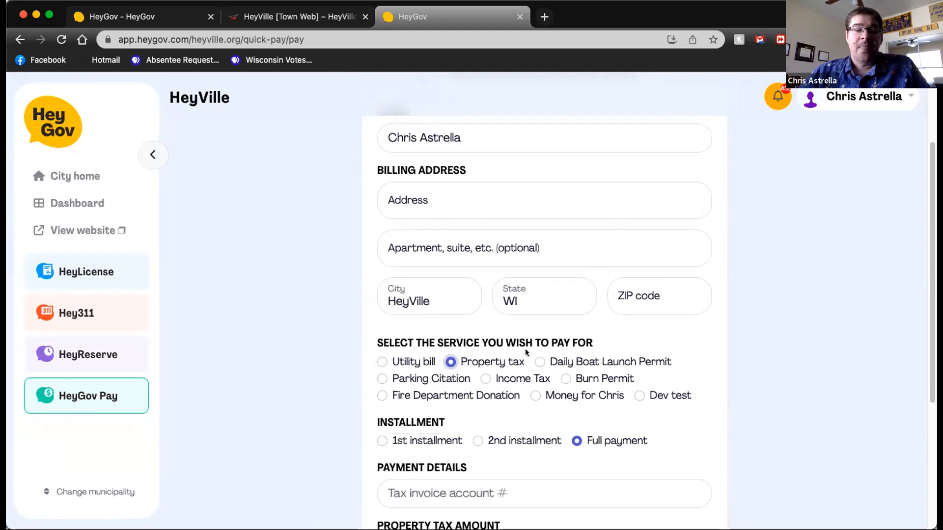
left_click(539, 362)
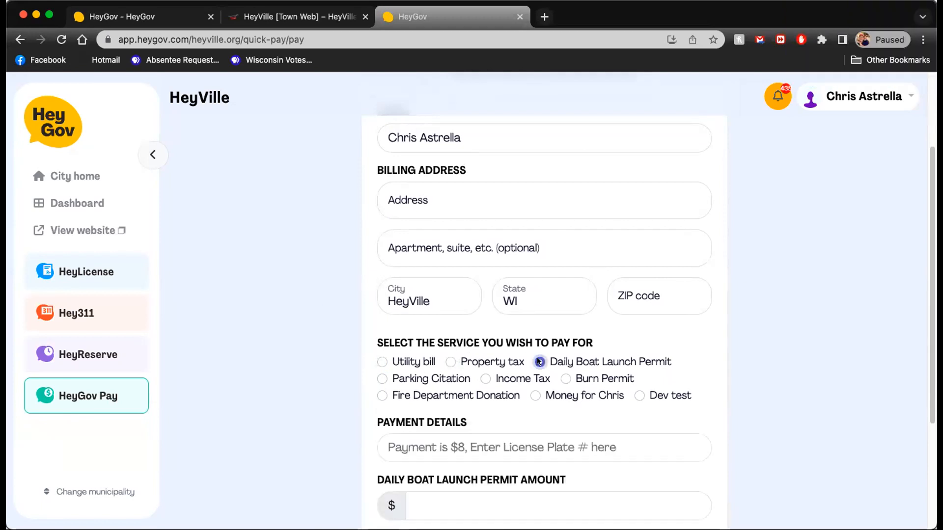
left_click(382, 379)
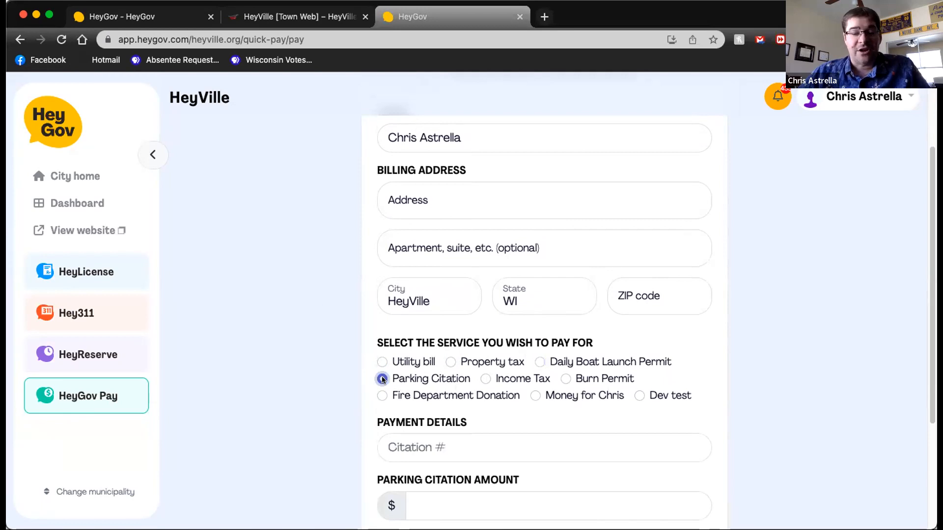
left_click(530, 395)
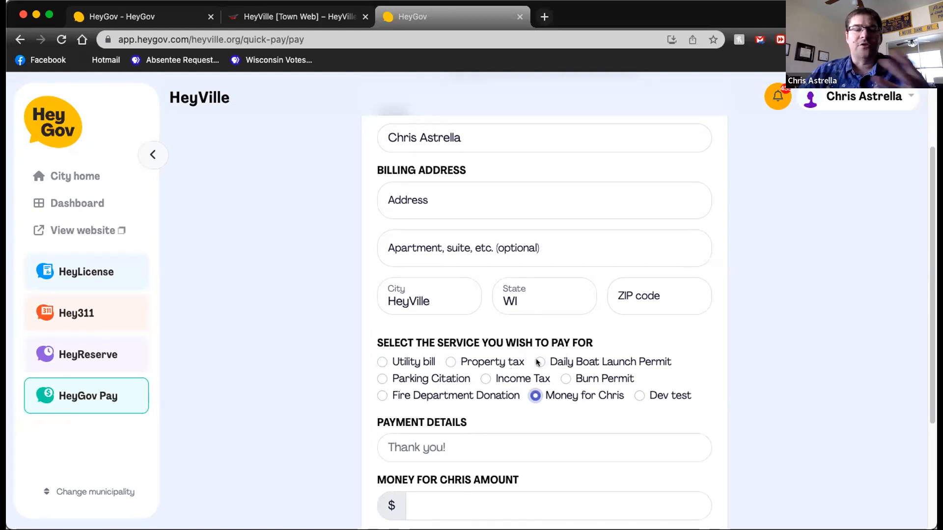
left_click(379, 396)
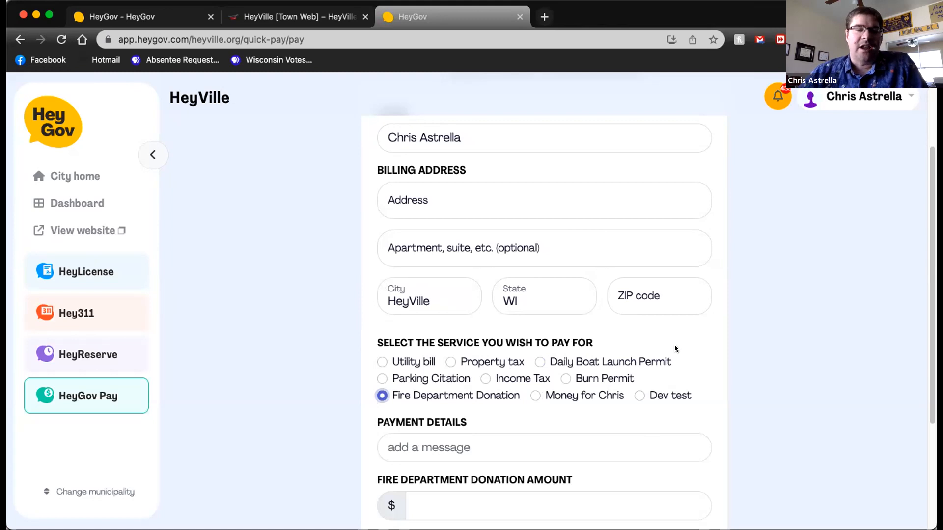
Step: Fill in the payer's billing address from a saved address and accept the matching address suggestion
scroll(660, 347, "up", 3)
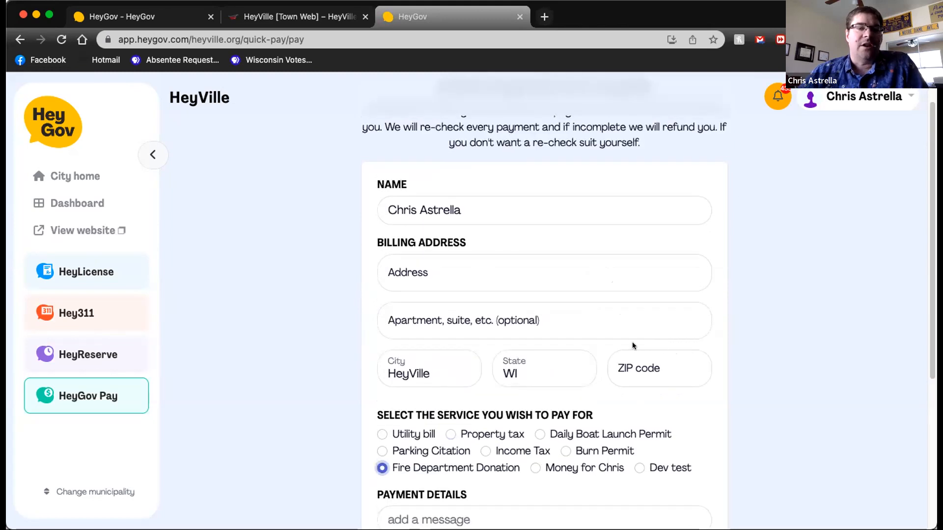
left_click(483, 205)
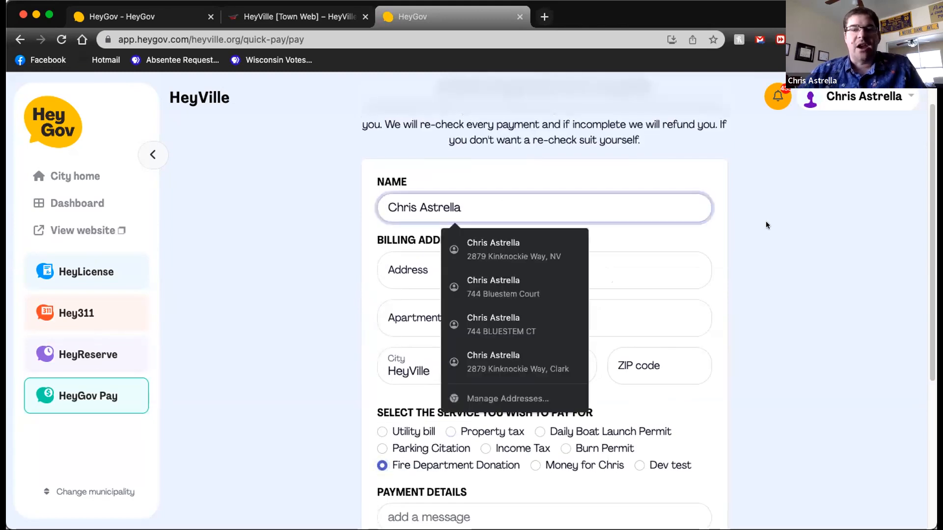
left_click(830, 234)
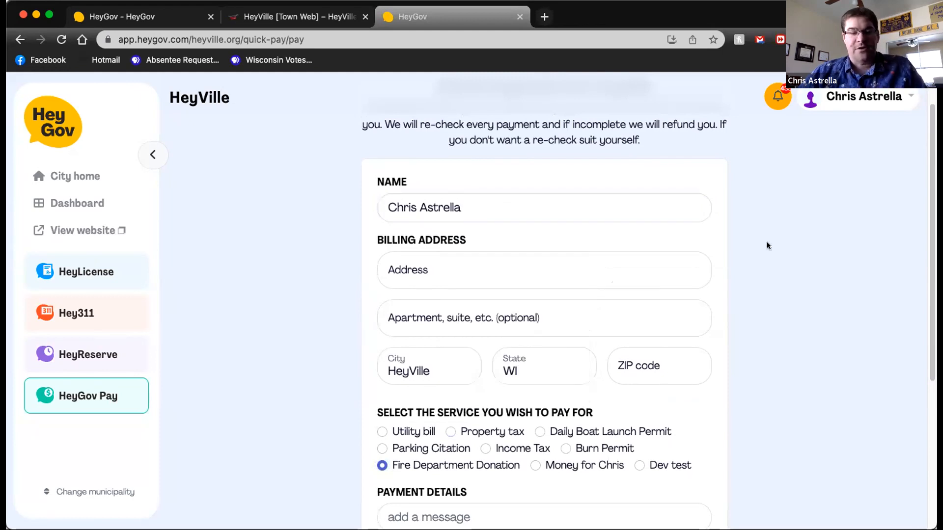
left_click(505, 275)
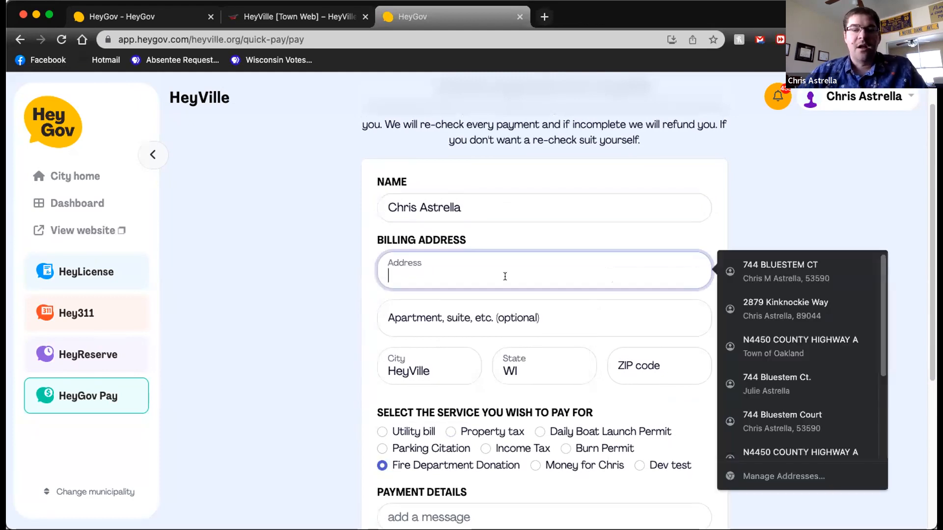
left_click(786, 291)
scroll(648, 314, "down", 2)
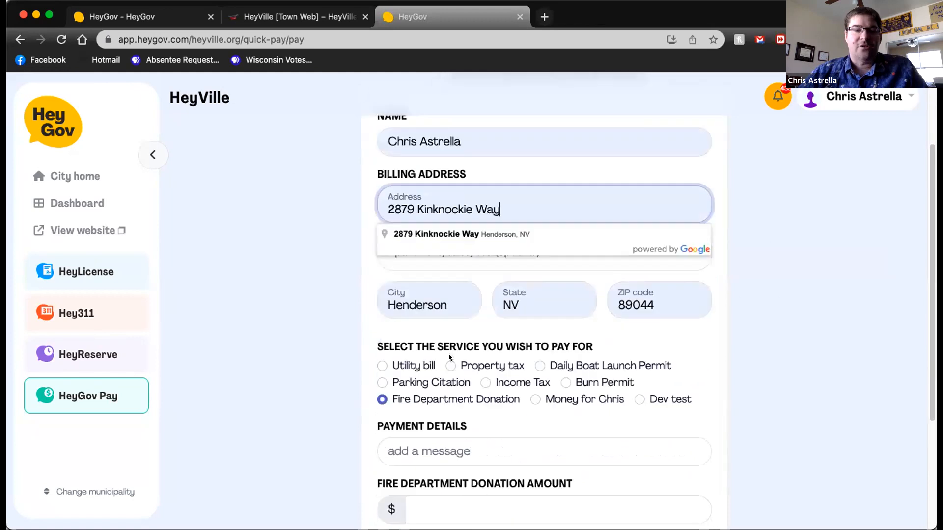
left_click(485, 234)
scroll(466, 269, "down", 1)
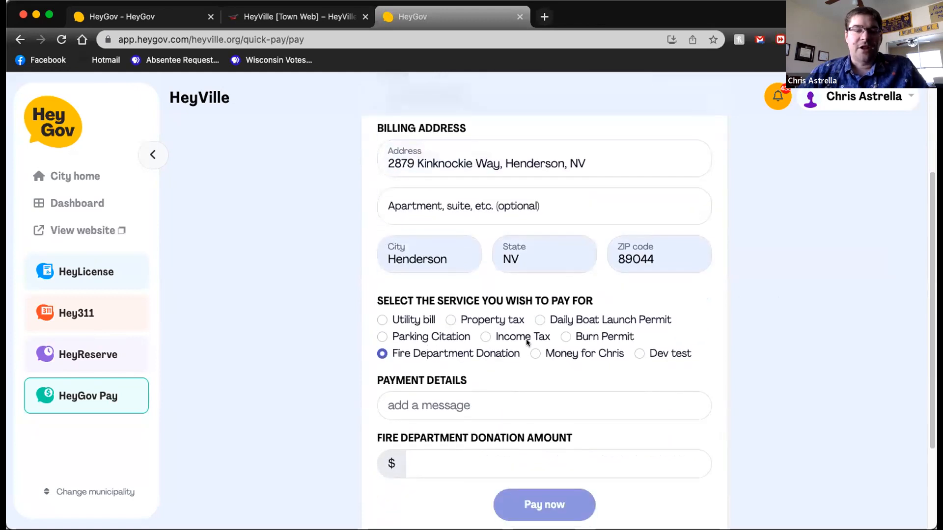
Step: Select the personal money service between Fire Department Donation and Dev test, and enter "you're welcome" as the payment details
left_click(535, 354)
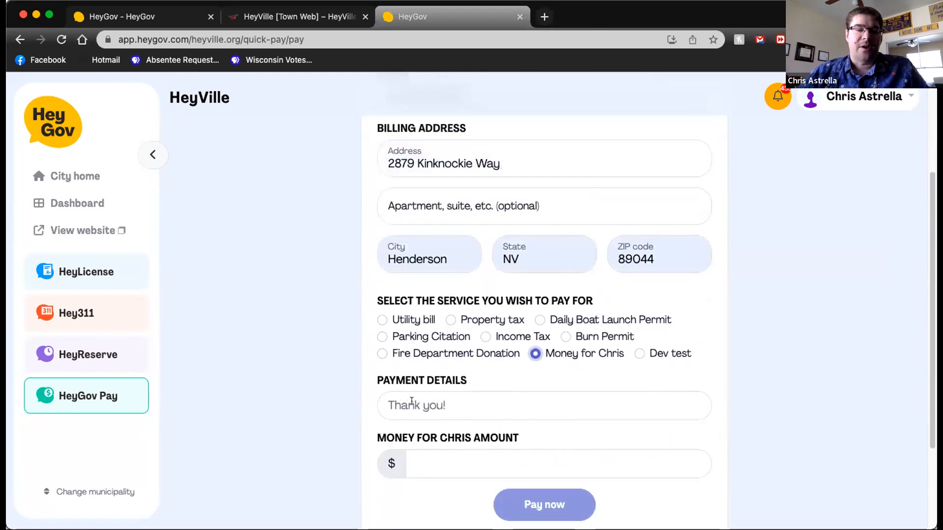
left_click(411, 401)
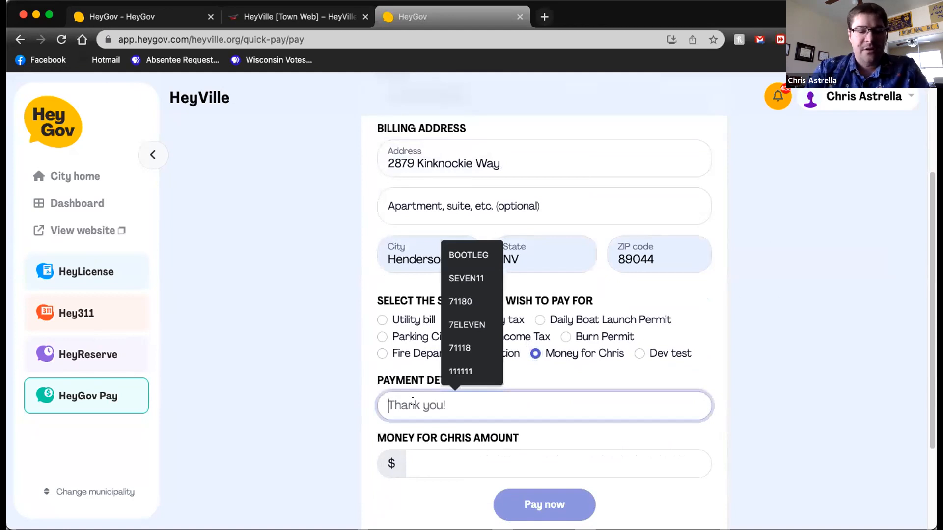
type("250.00")
key("BackSpace")
key("BackSpace")
type("00")
key("BackSpace")
key("BackSpace")
key("BackSpace")
key("BackSpace")
key("BackSpace")
key("BackSpace")
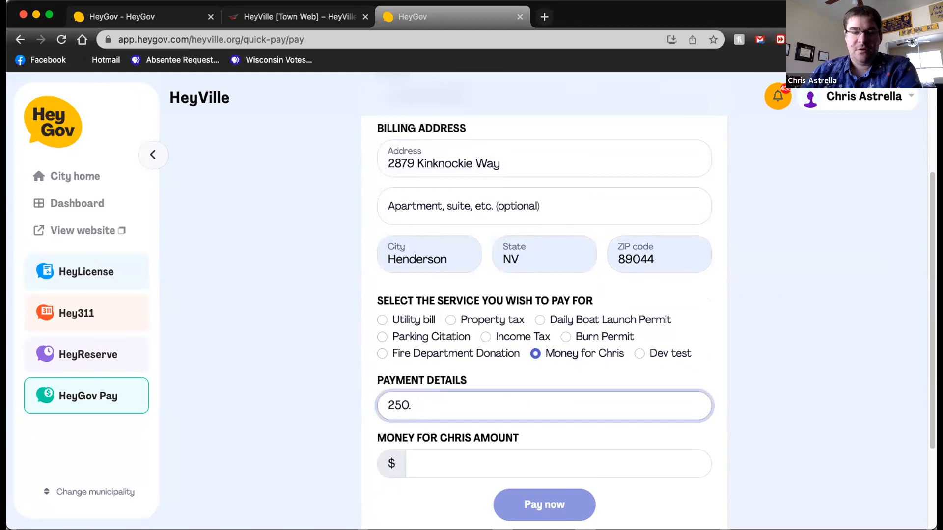
type("you're welcome")
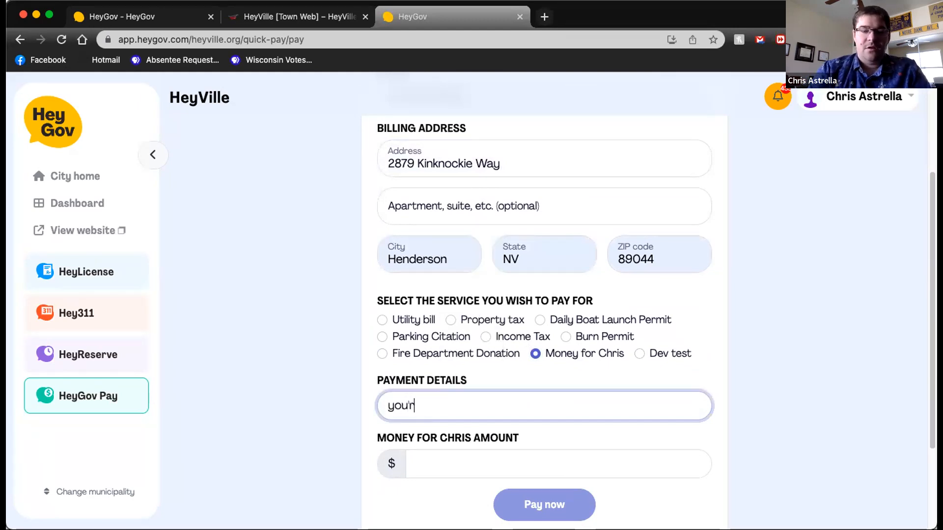
Step: Set the payment amount to 250.00 and review the fee summary and card payment section
left_click(428, 460)
type("250.00")
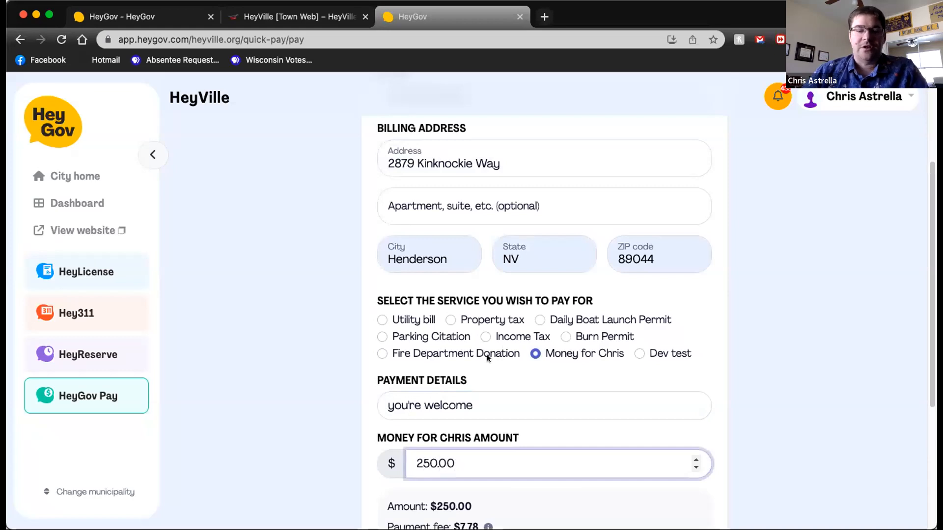
scroll(488, 354, "down", 5)
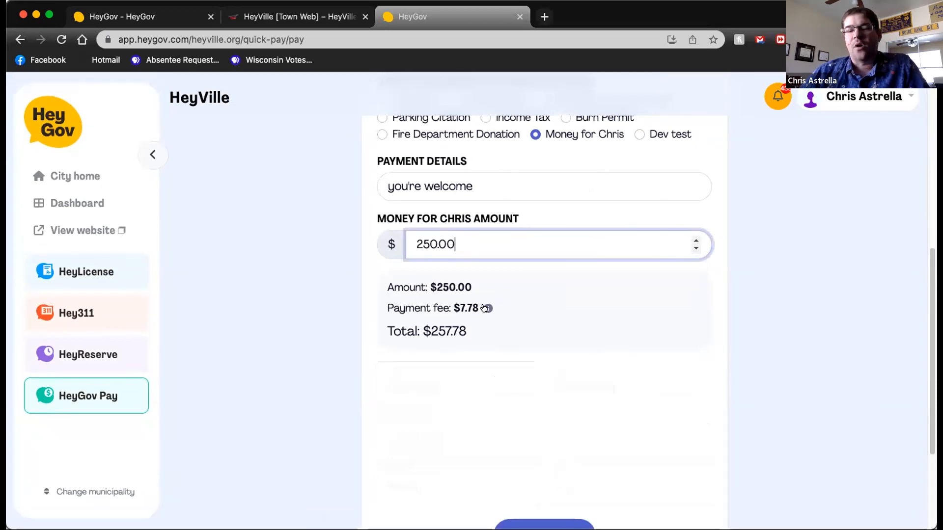
scroll(784, 273, "down", 1)
scroll(784, 274, "down", 2)
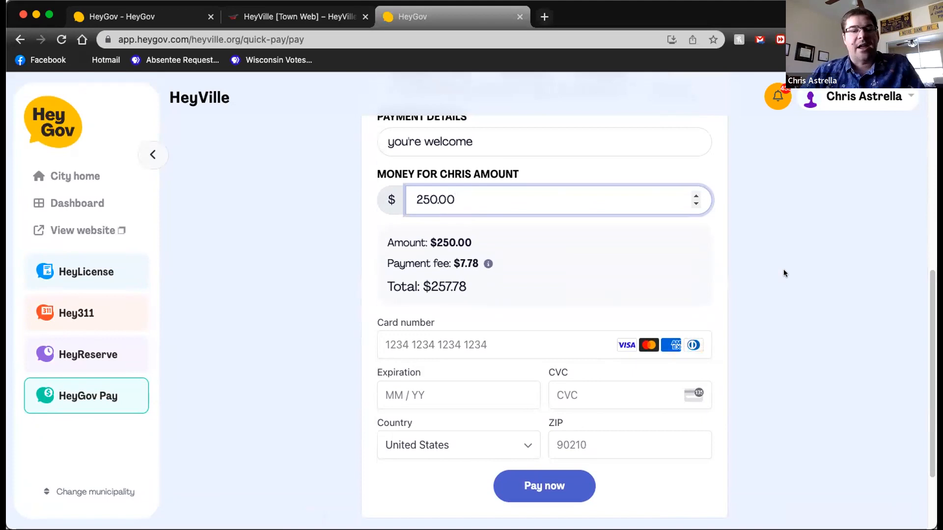
Step: Enter the card number, expiration, CVC and billing ZIP code, and submit the payment
left_click(548, 348)
type("4111 1111 1111 11")
type("11")
type("0723")
type("7")
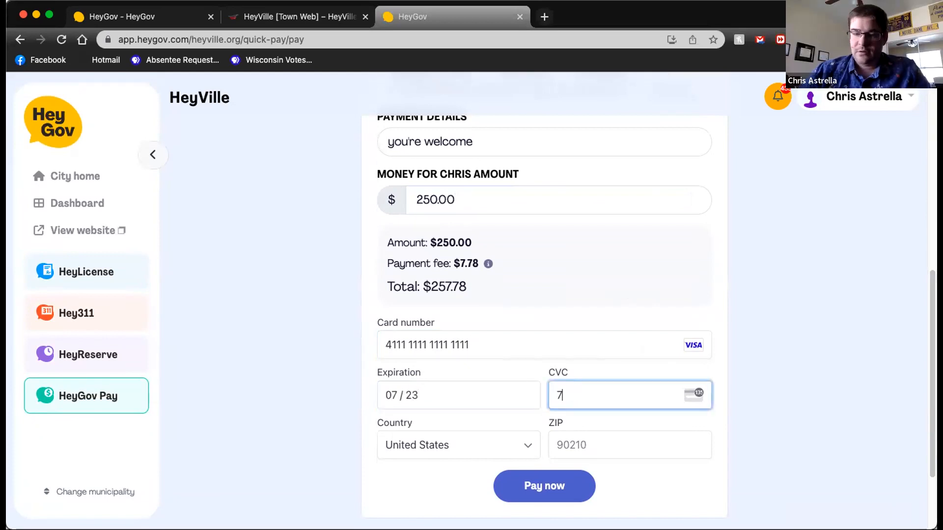
type("11")
key("Tab")
type("8904")
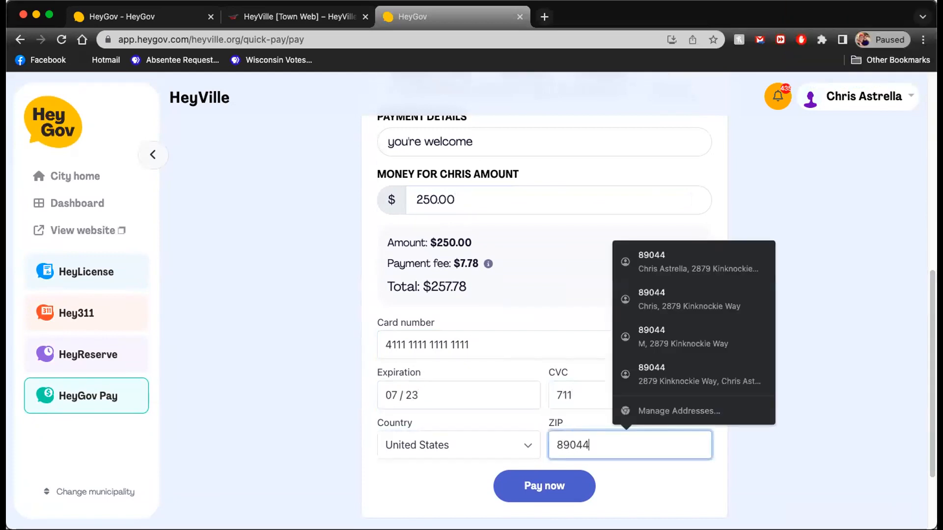
type("4")
key("Tab")
left_click(525, 486)
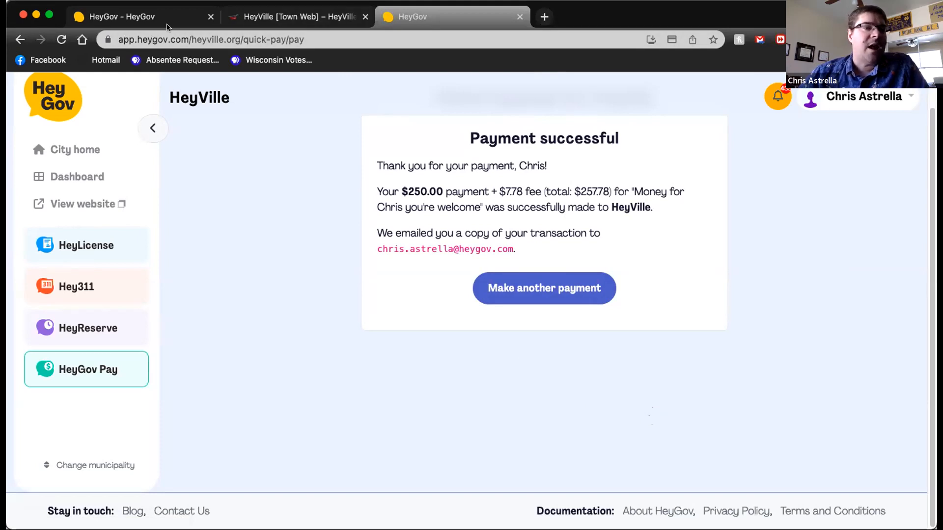
Step: In the original HeyGov browser tab, open HeyGov Pay, examine the Administration account's recent payments, and reload the page
left_click(164, 18)
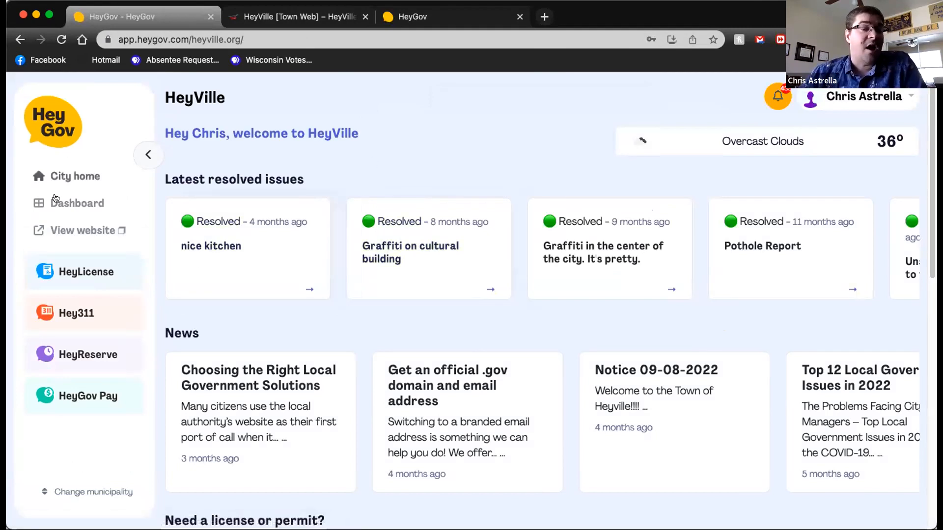
scroll(54, 273, "down", 1)
left_click(80, 391)
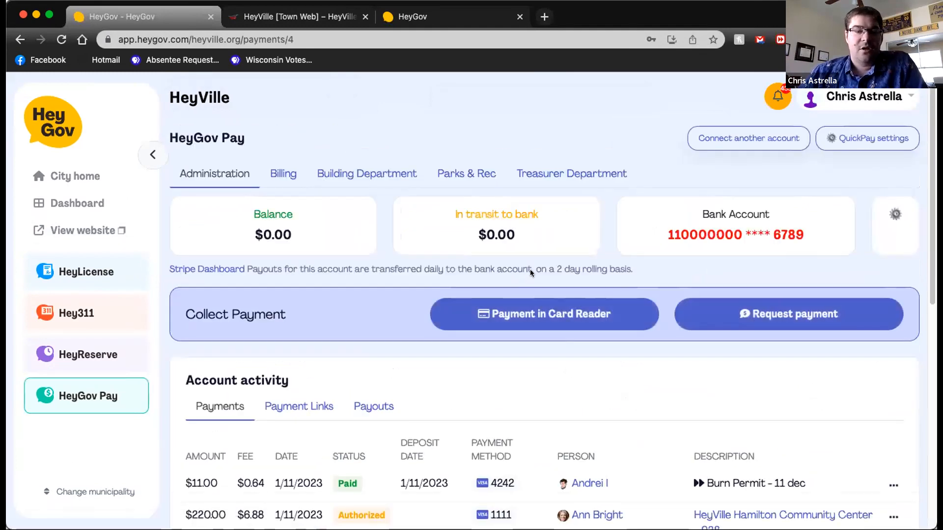
scroll(529, 269, "down", 5)
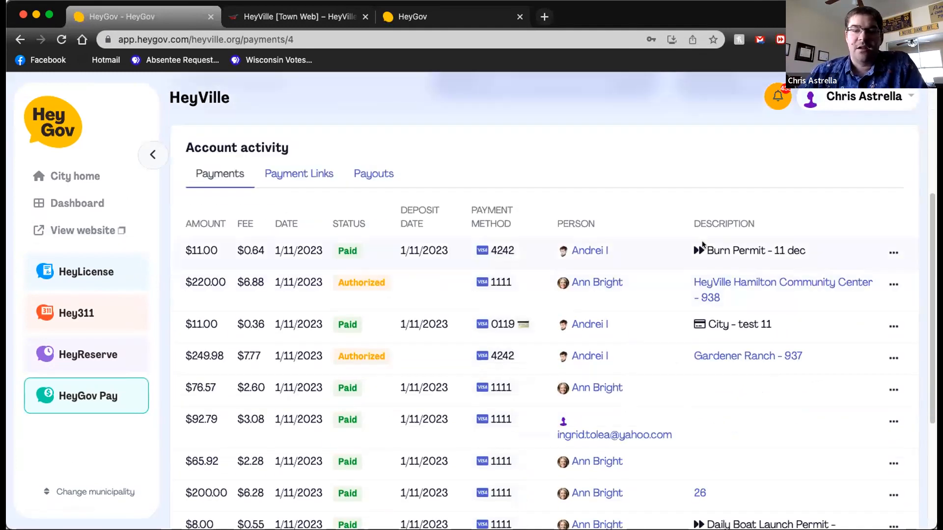
scroll(581, 319, "down", 3)
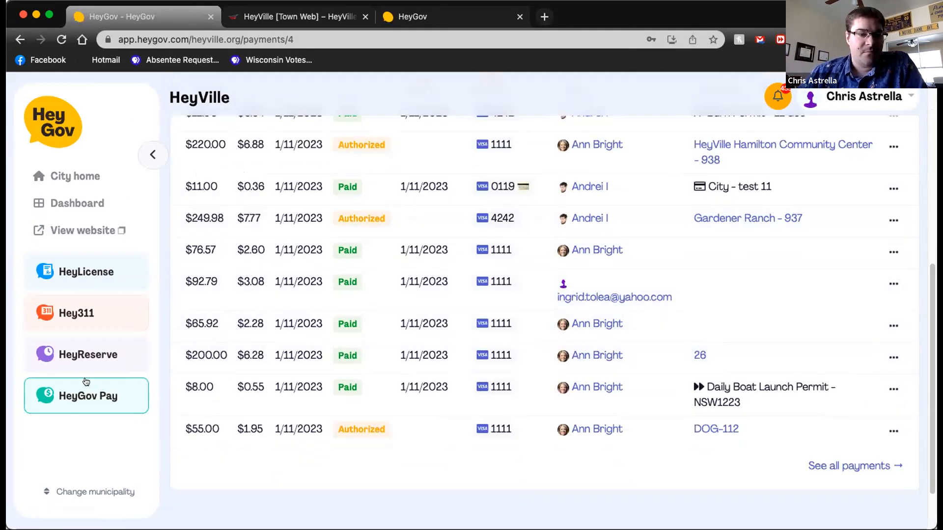
scroll(612, 408, "up", 2)
scroll(611, 405, "up", 6)
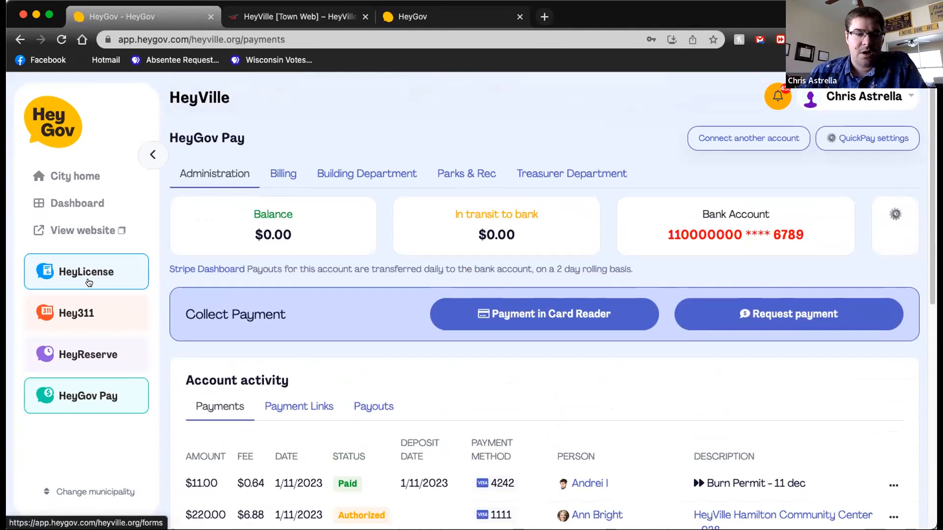
scroll(328, 312, "down", 6)
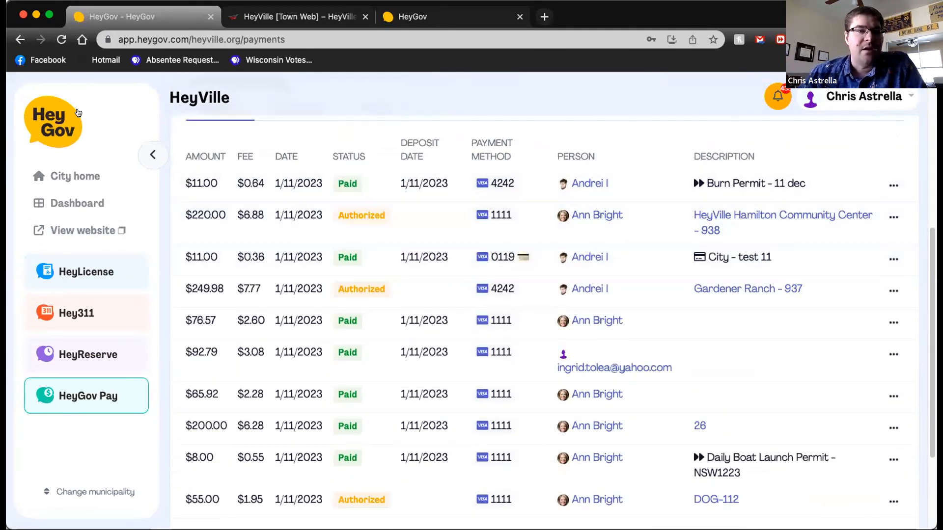
left_click(61, 39)
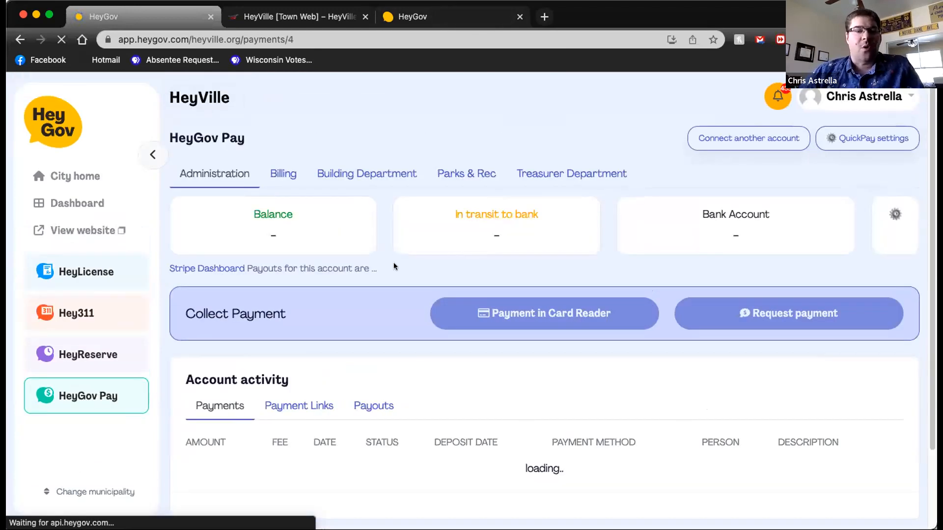
Step: Check the Administration account, and look through the Treasurer Department, Parks & Rec and Building Department accounts in HeyGov Pay
scroll(393, 267, "down", 3)
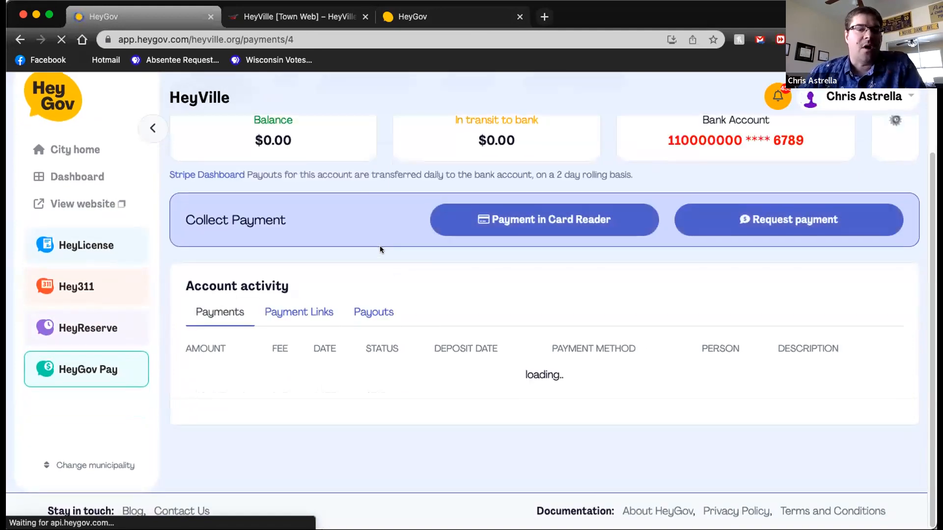
scroll(379, 250, "up", 3)
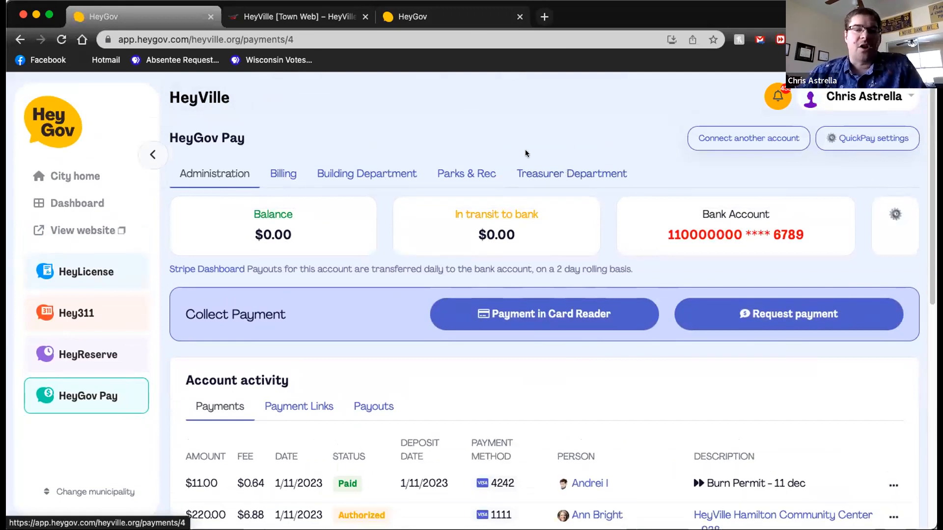
left_click(569, 173)
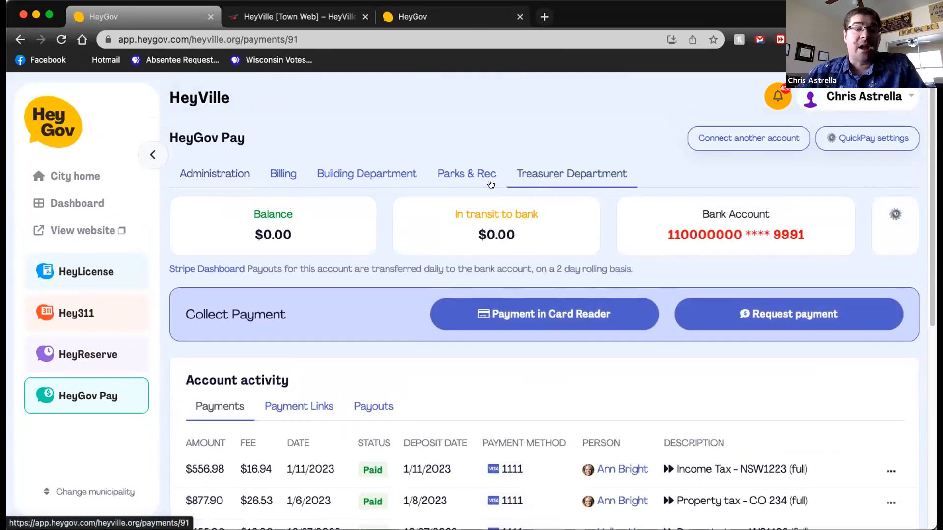
left_click(470, 175)
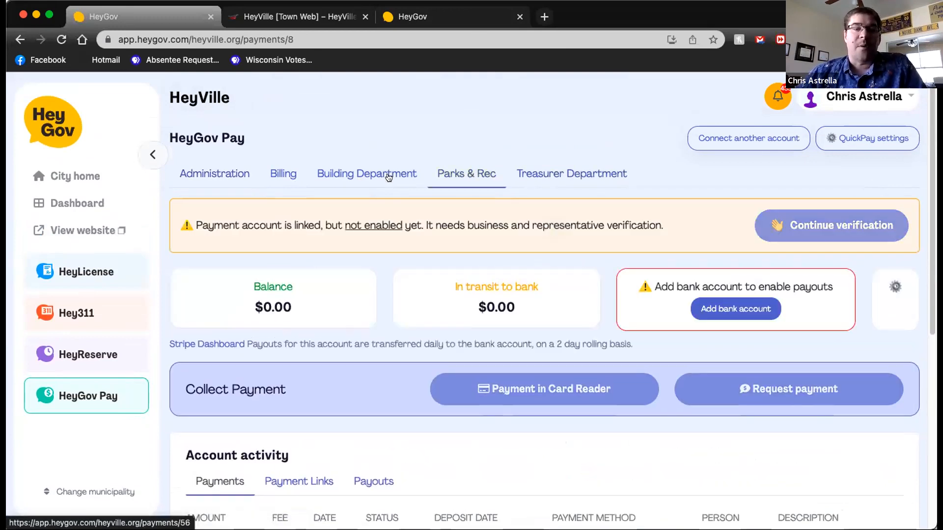
left_click(372, 176)
Step: Open the Billing account and review its recent payments, including amounts, fees, deposit dates and descriptions
left_click(272, 175)
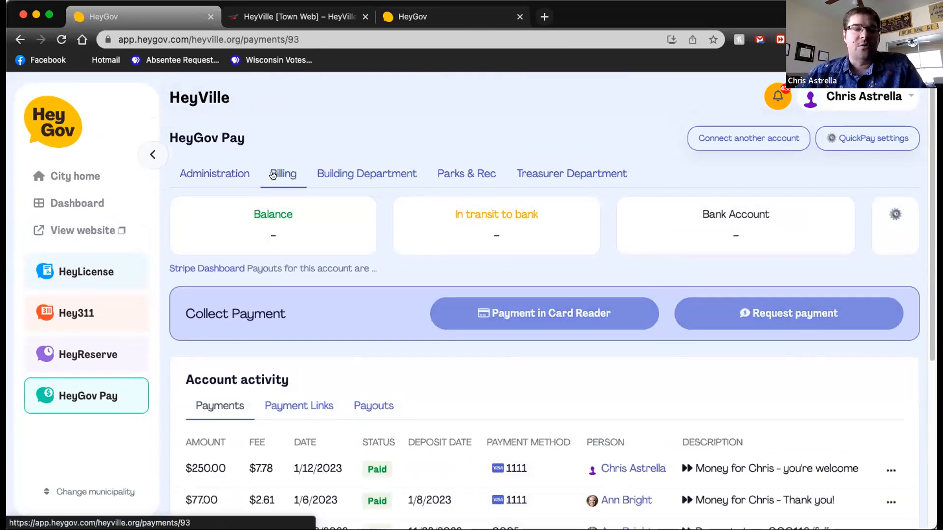
scroll(319, 228, "down", 5)
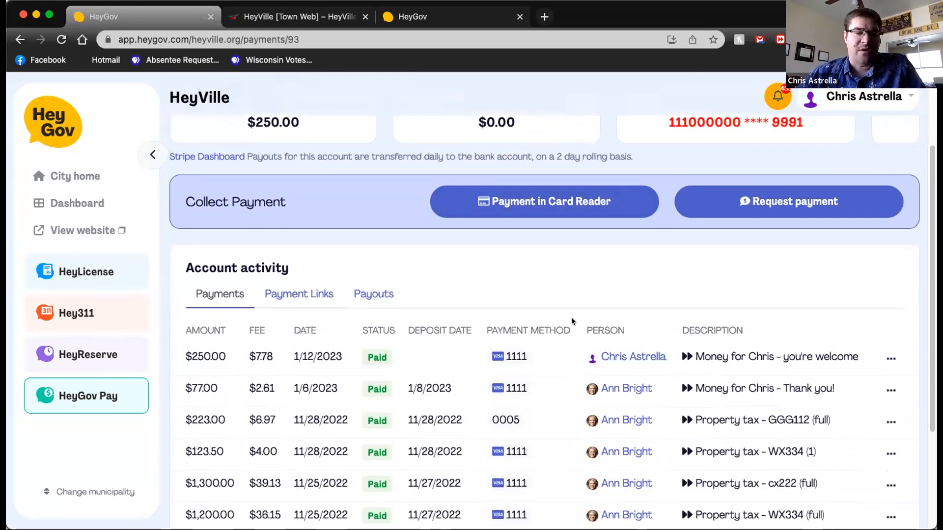
scroll(437, 362, "down", 3)
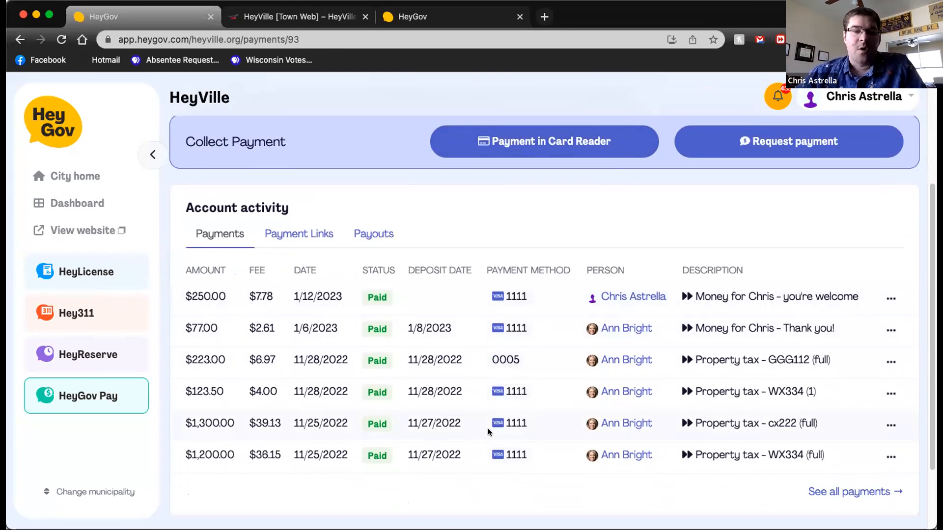
scroll(423, 334, "down", 2)
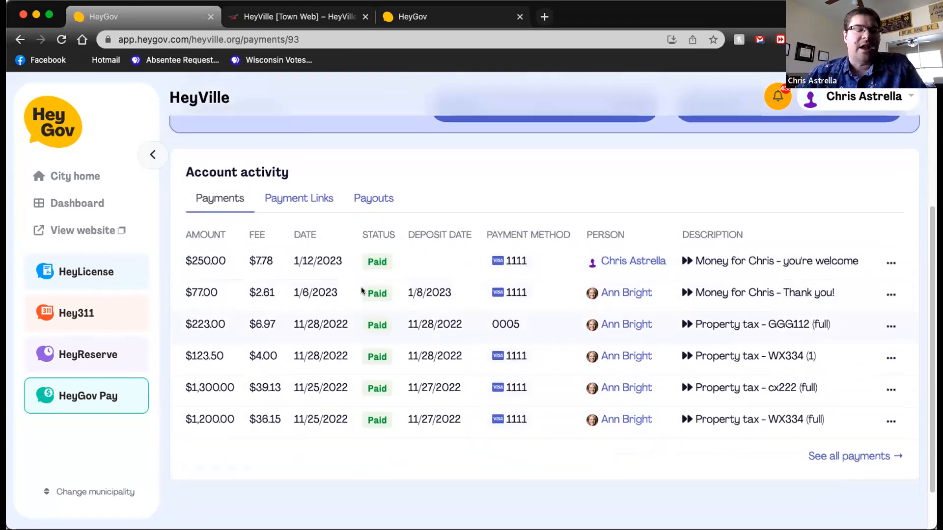
scroll(361, 290, "down", 2)
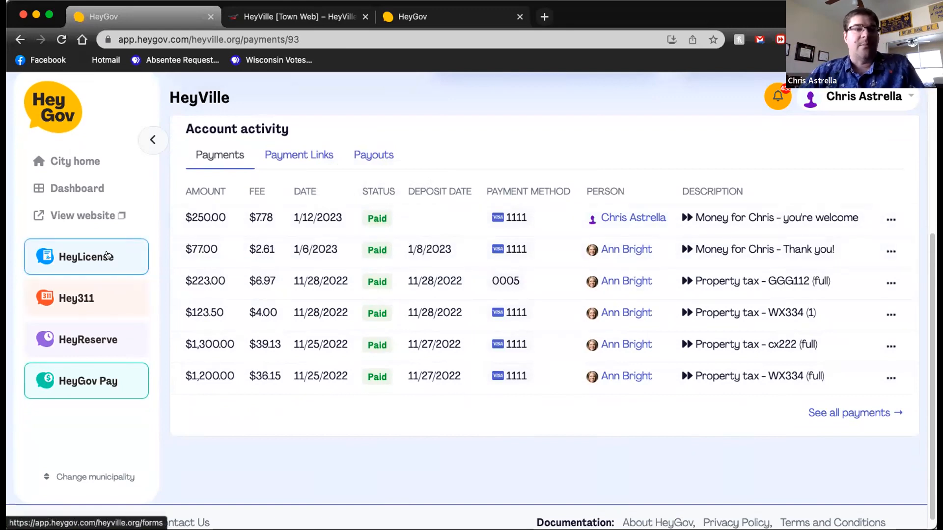
Step: Open HeyLicense and look over the latest submissions and the available permits and licenses
left_click(107, 256)
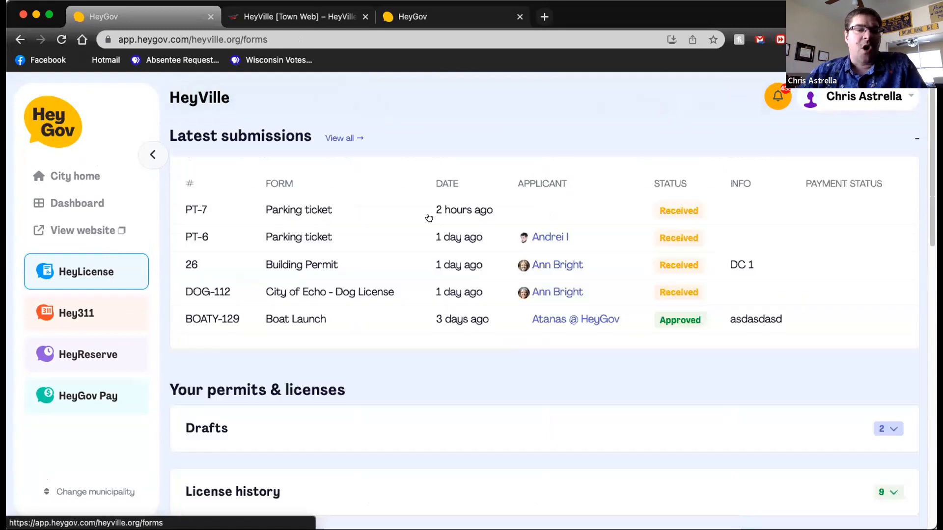
scroll(428, 218, "down", 9)
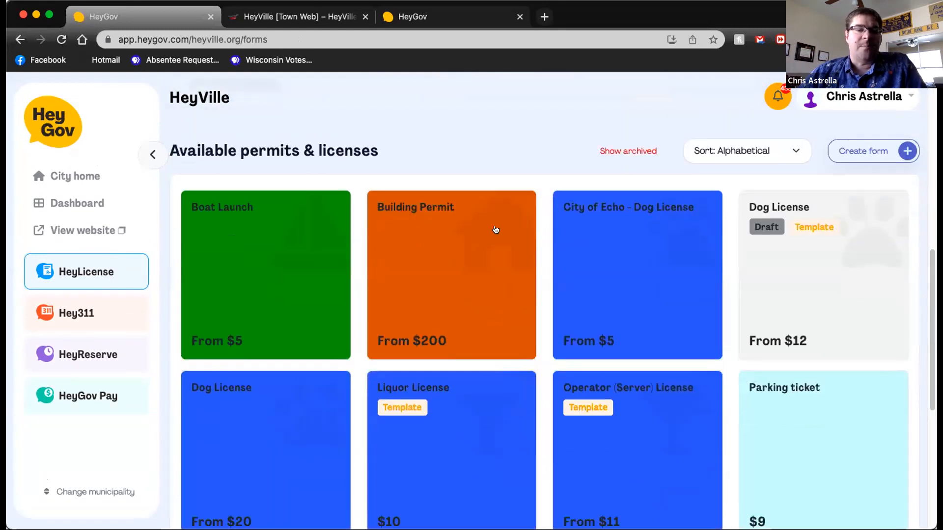
scroll(501, 231, "down", 2)
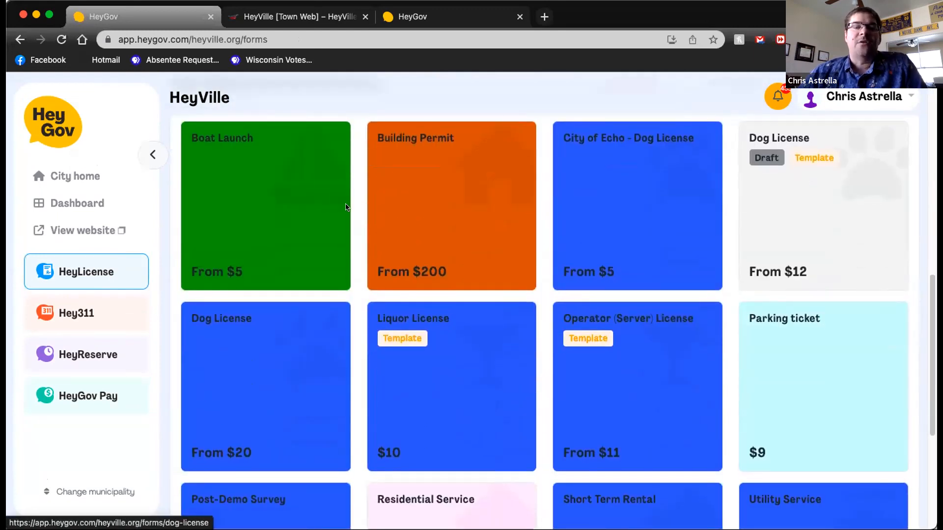
Step: Return to HeyGov Pay and examine the descriptions and statuses in the Administration account's payment list
left_click(91, 395)
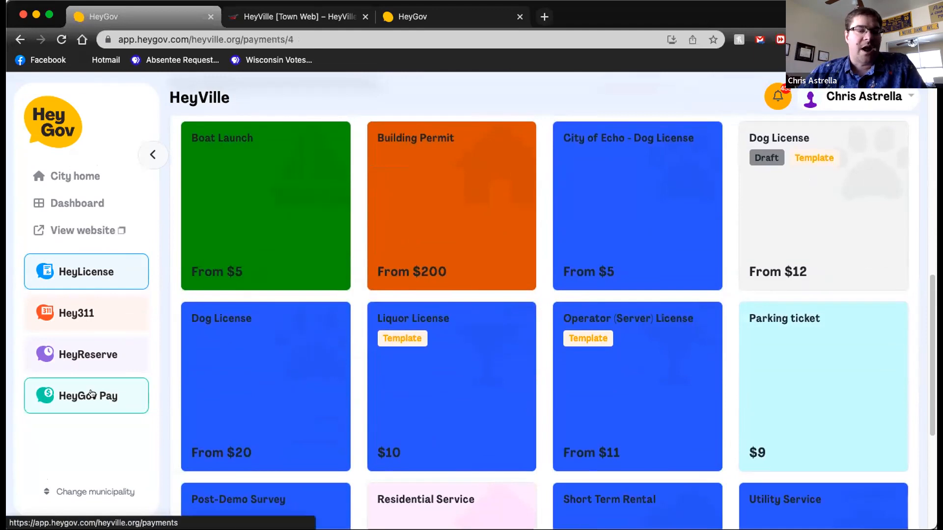
scroll(496, 313, "down", 3)
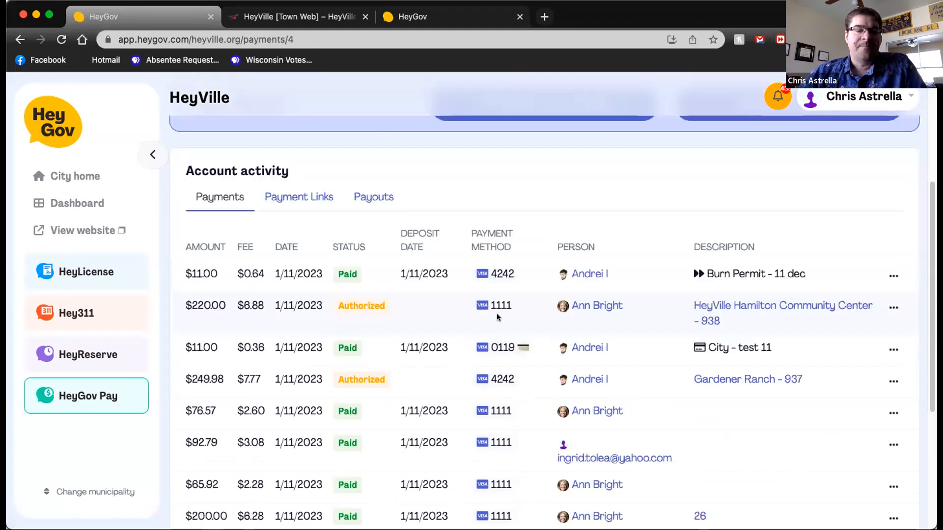
scroll(679, 288, "down", 1)
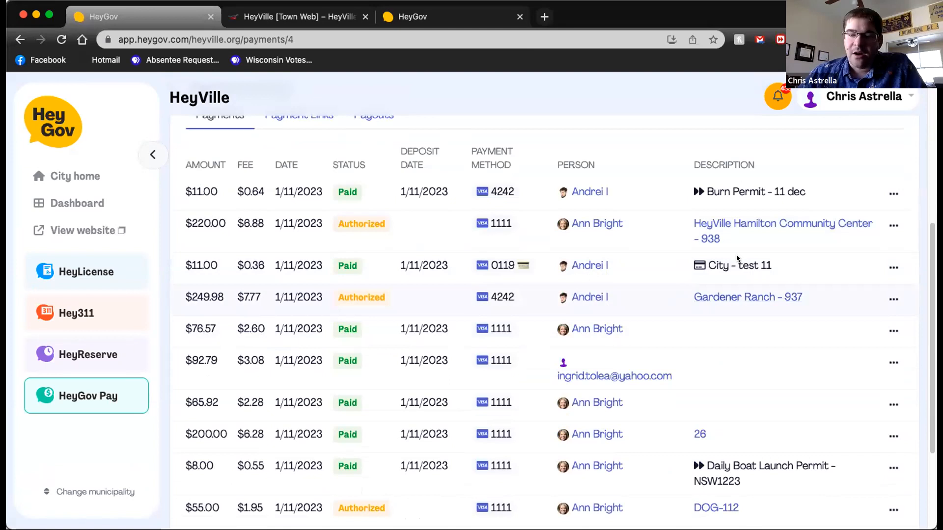
scroll(740, 246, "down", 1)
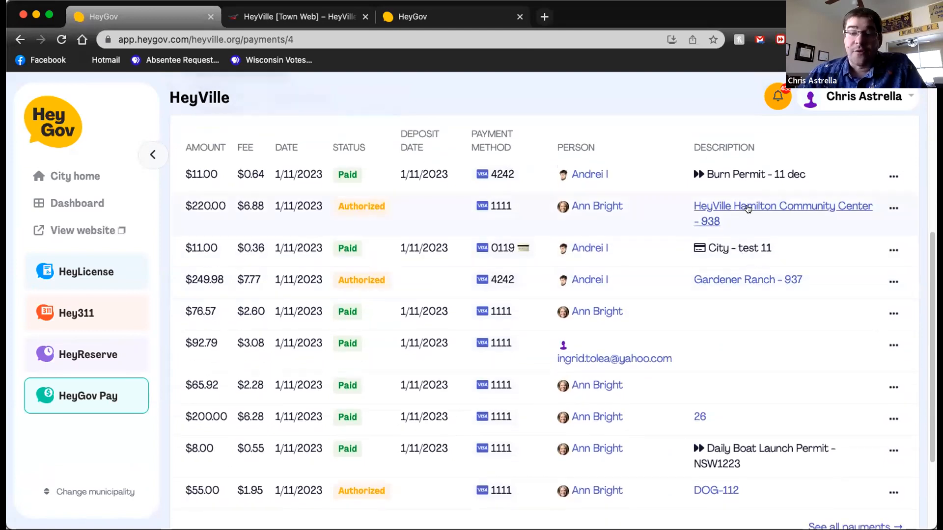
scroll(744, 206, "down", 1)
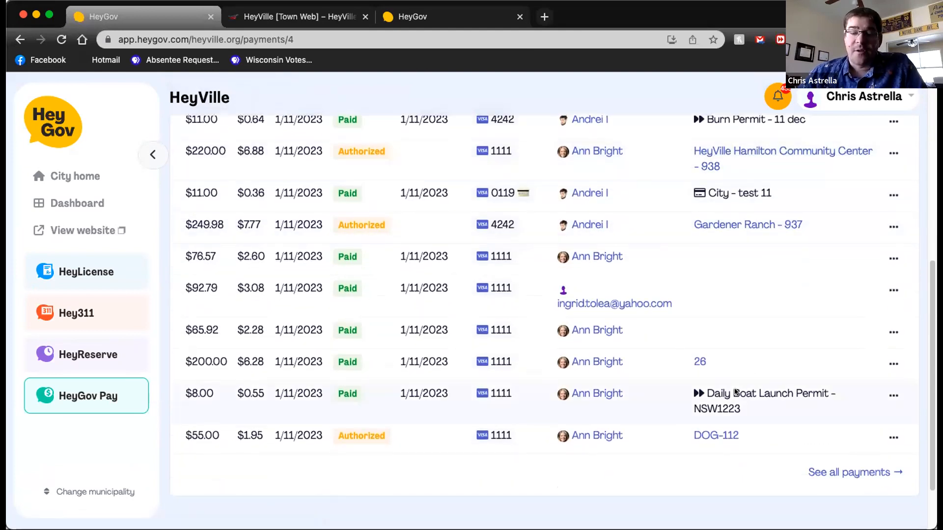
scroll(732, 407, "down", 1)
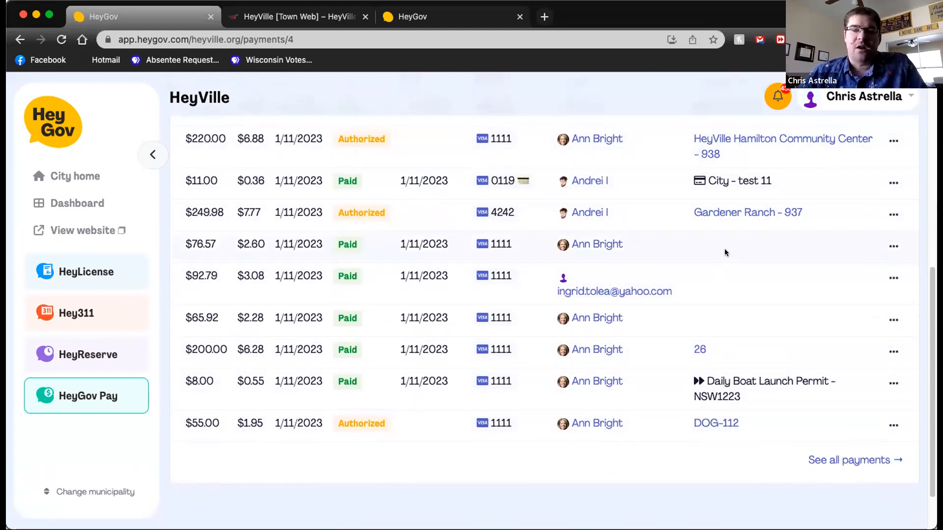
Step: Show the receipt and refund options for the "City - test 11" payment, then dismiss them and return to the account overview
left_click(891, 182)
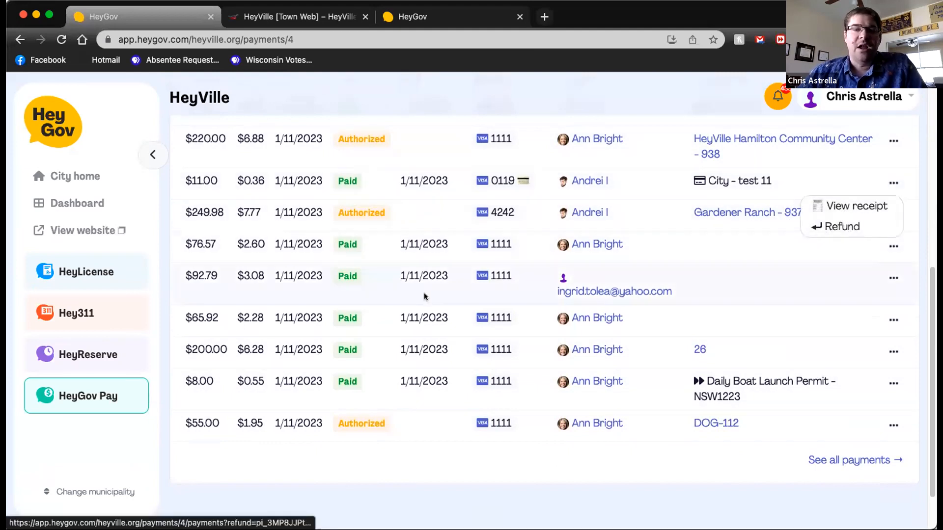
scroll(393, 311, "up", 8)
scroll(366, 288, "up", 1)
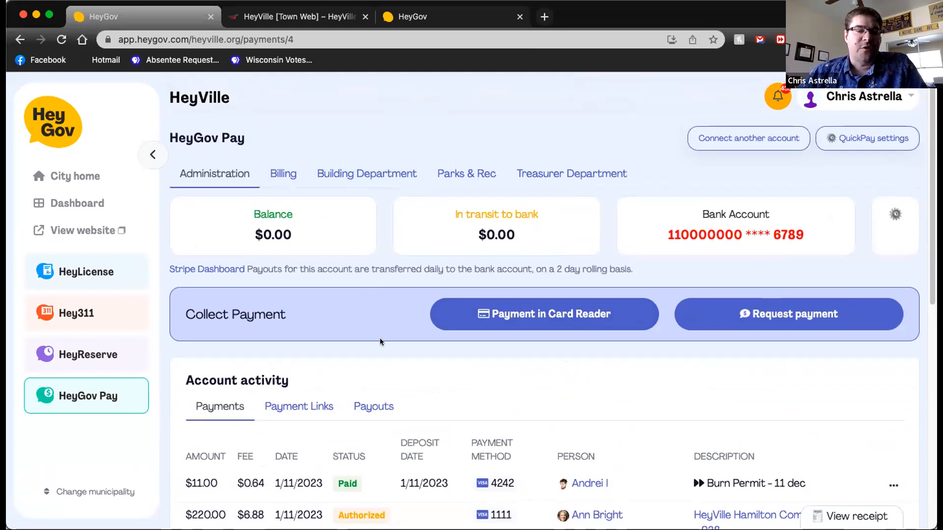
left_click(527, 373)
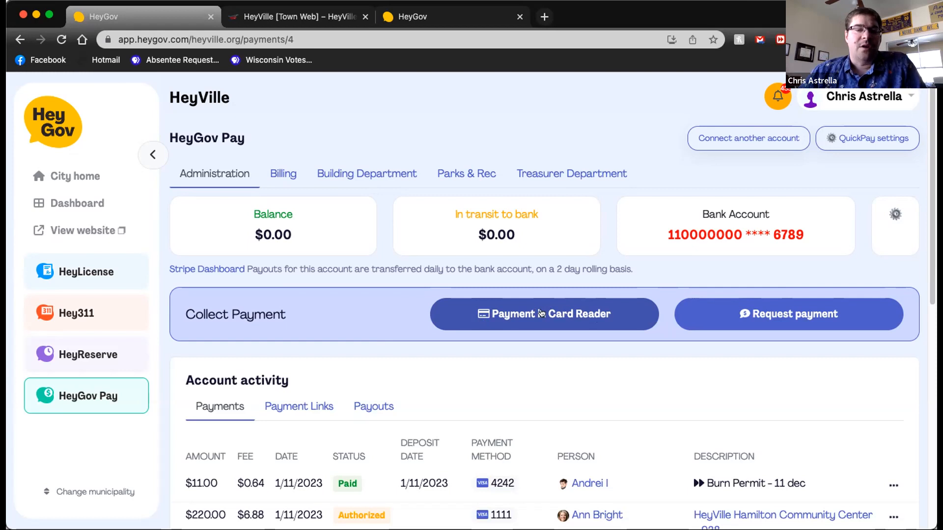
Step: Open the form for requesting a payment by email or phone, review its fields, and close it without sending
left_click(803, 314)
left_click(411, 211)
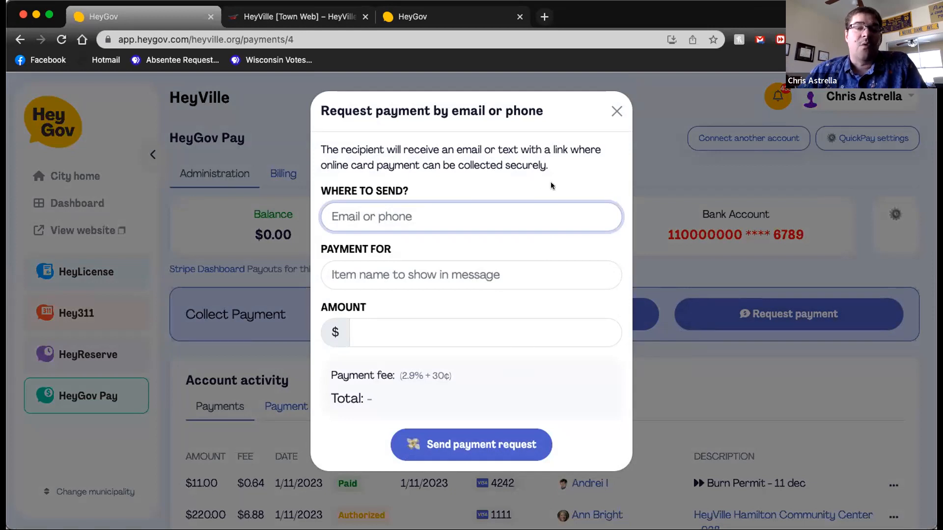
left_click(659, 124)
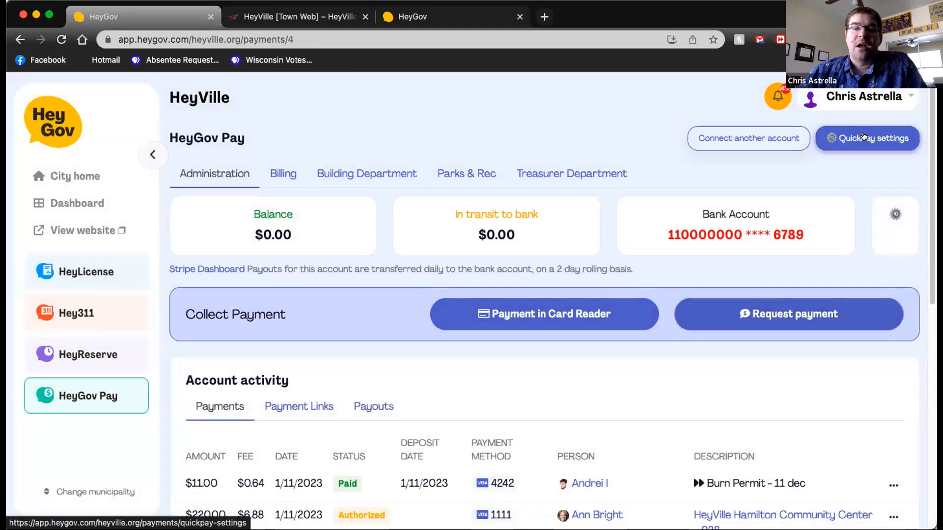
Step: Go through the QuickPay settings to the resident payment page and open the Online Payments for HeyVille form
left_click(863, 142)
left_click(873, 135)
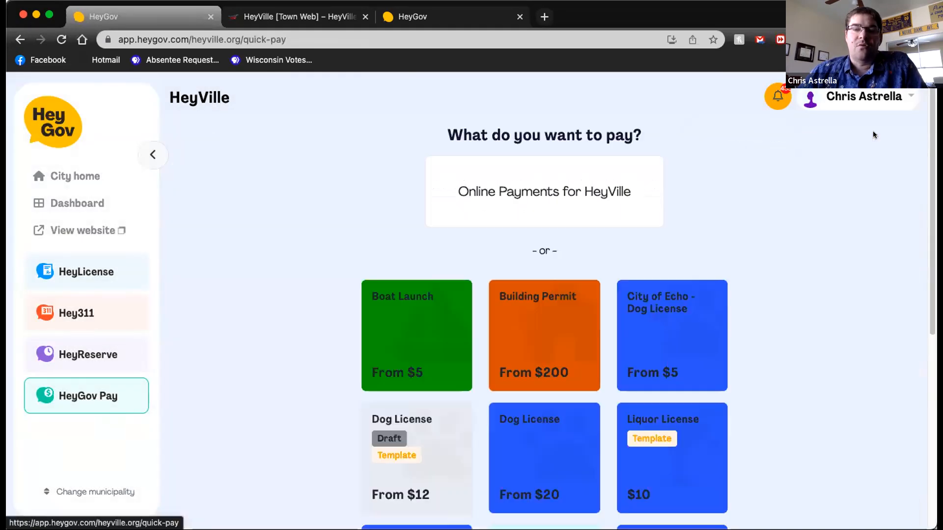
left_click(607, 251)
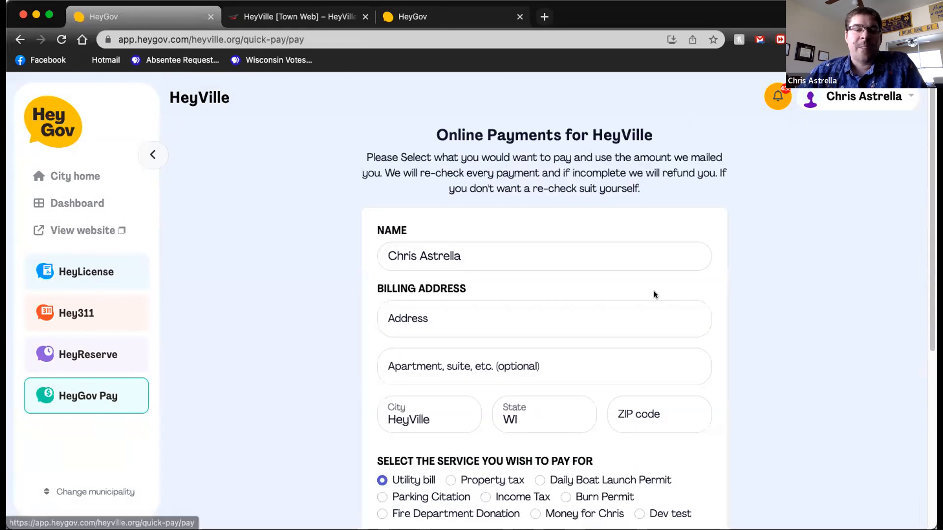
Step: Examine the online payment form's billing address, service choices, payment details and utility bill amount fields
scroll(671, 284, "down", 3)
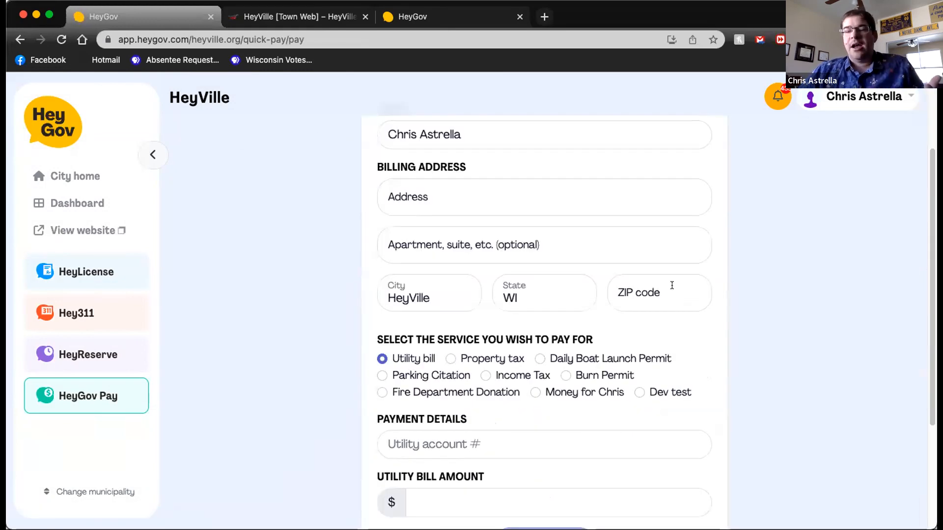
scroll(781, 234, "up", 1)
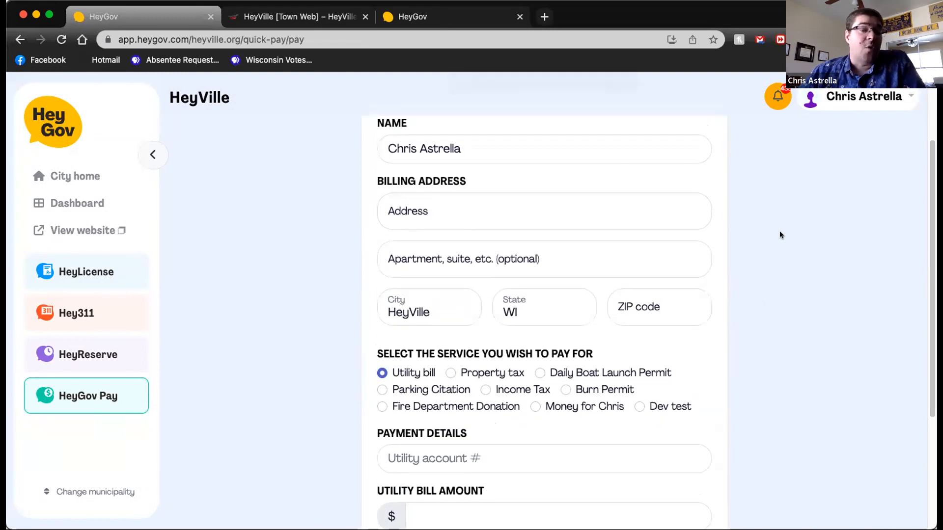
scroll(779, 235, "up", 1)
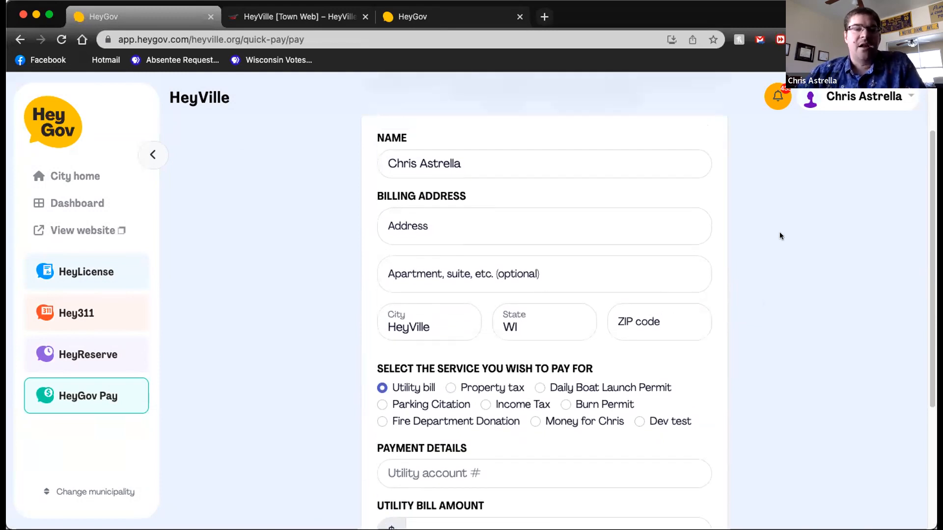
scroll(246, 425, "down", 1)
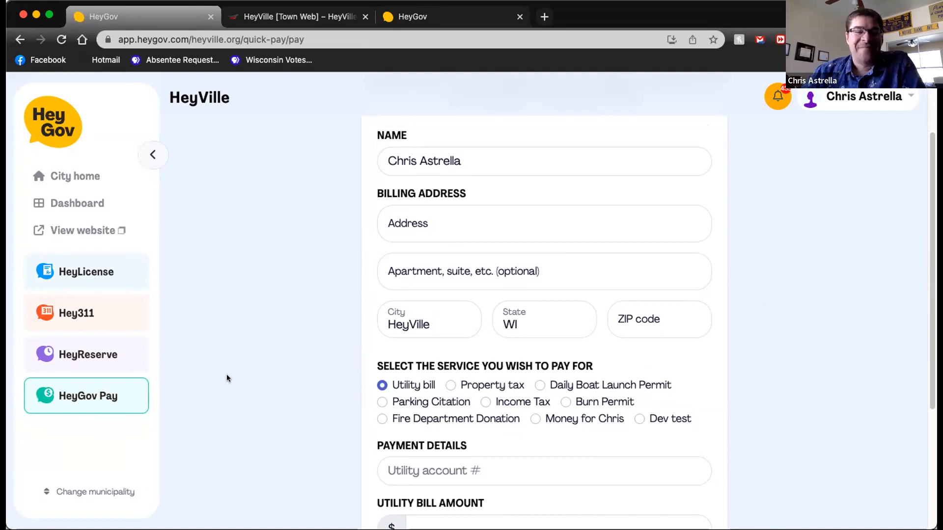
scroll(227, 378, "down", 5)
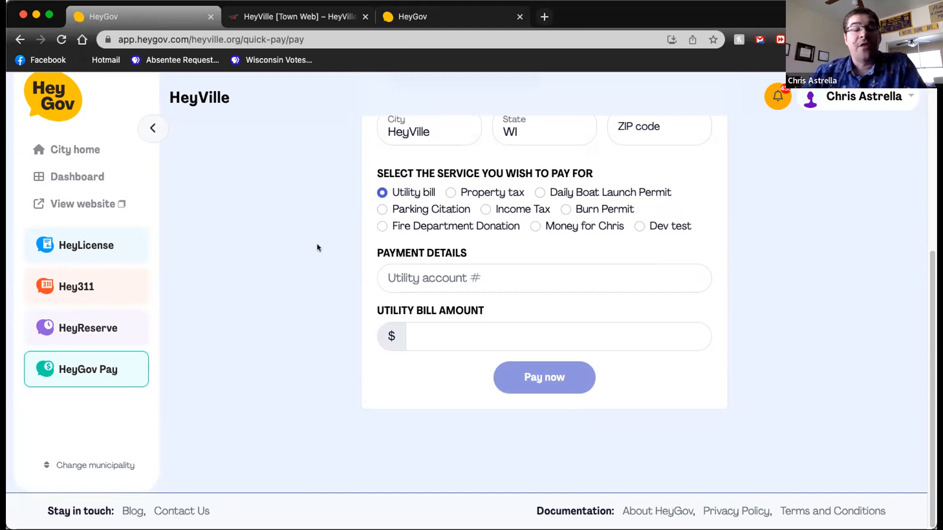
scroll(317, 247, "up", 3)
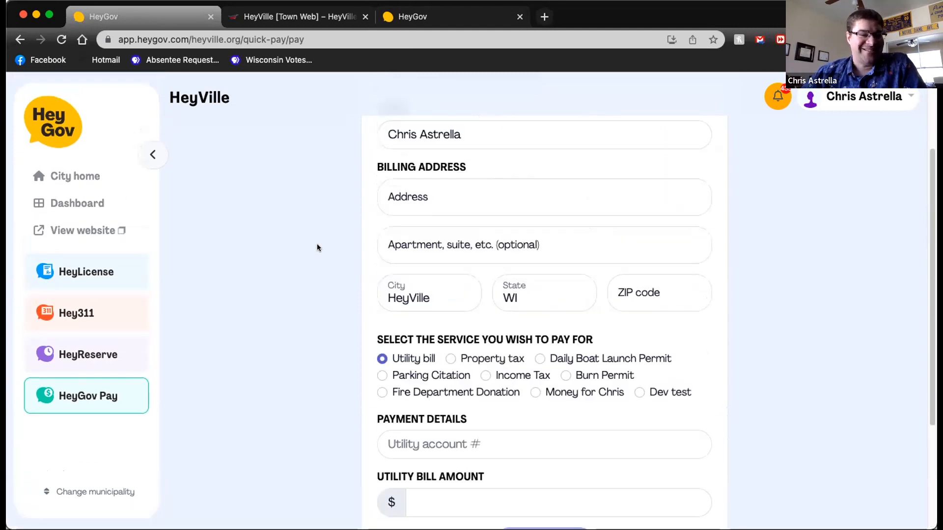